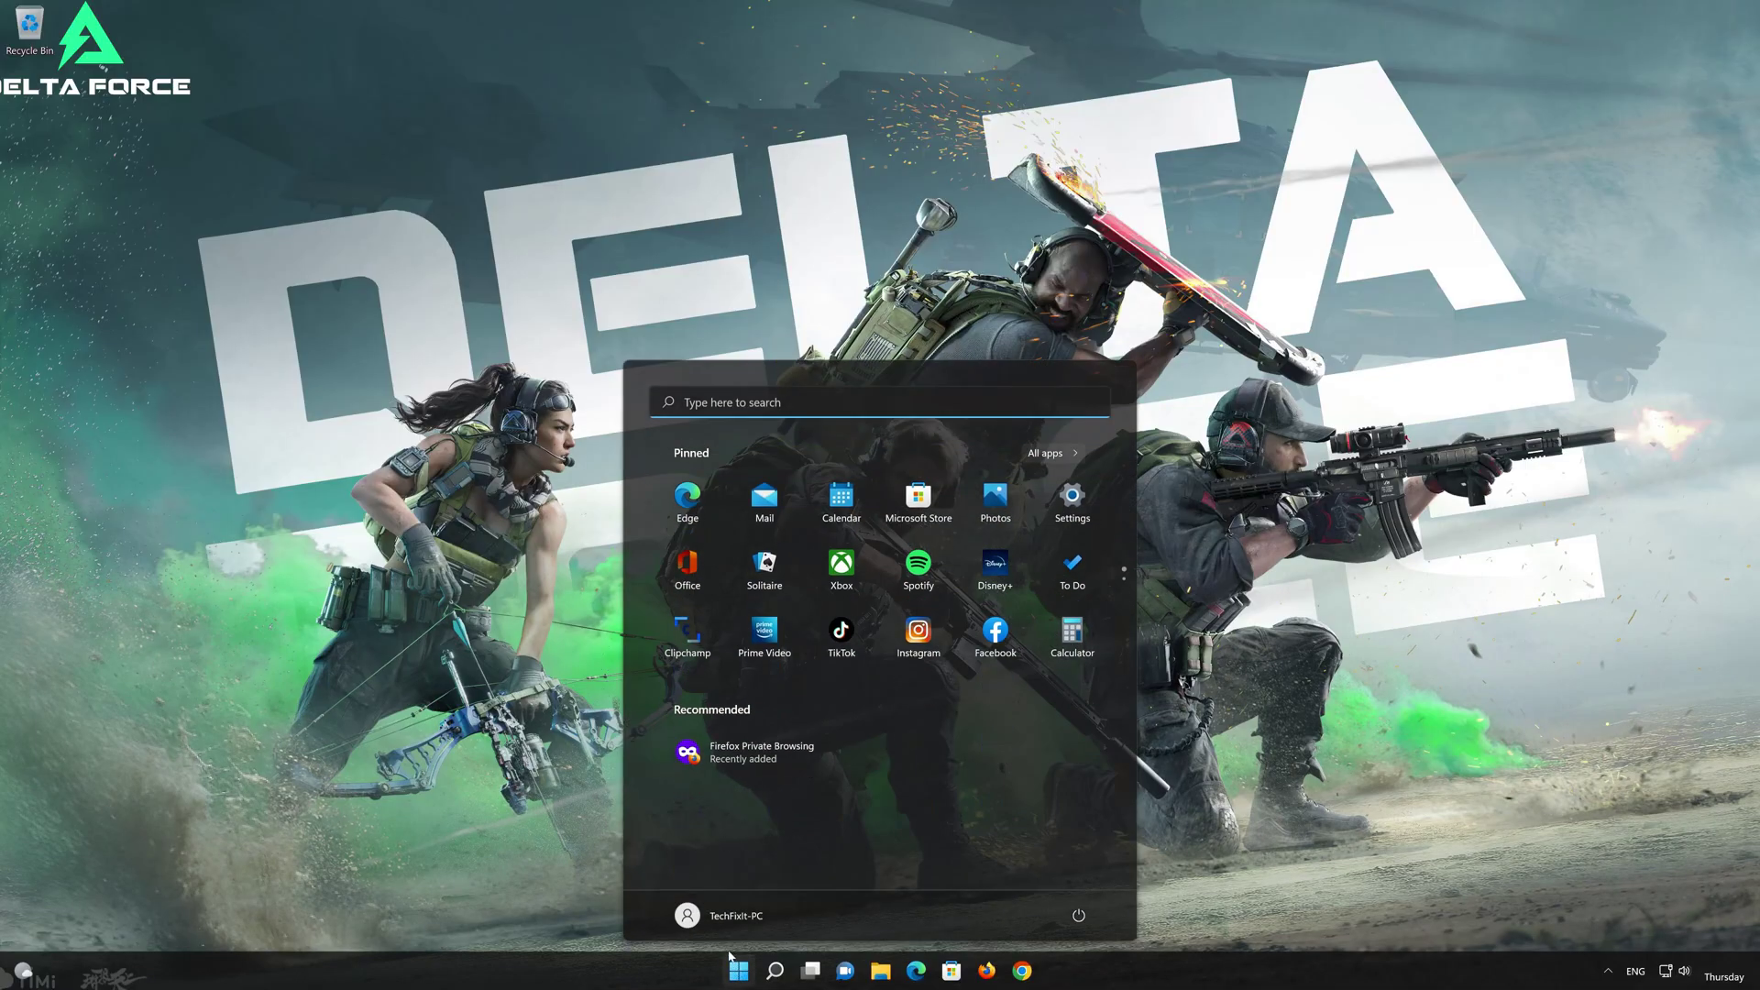
- Open Settings and go to Network & internet's Advanced network settings page
click(1069, 508)
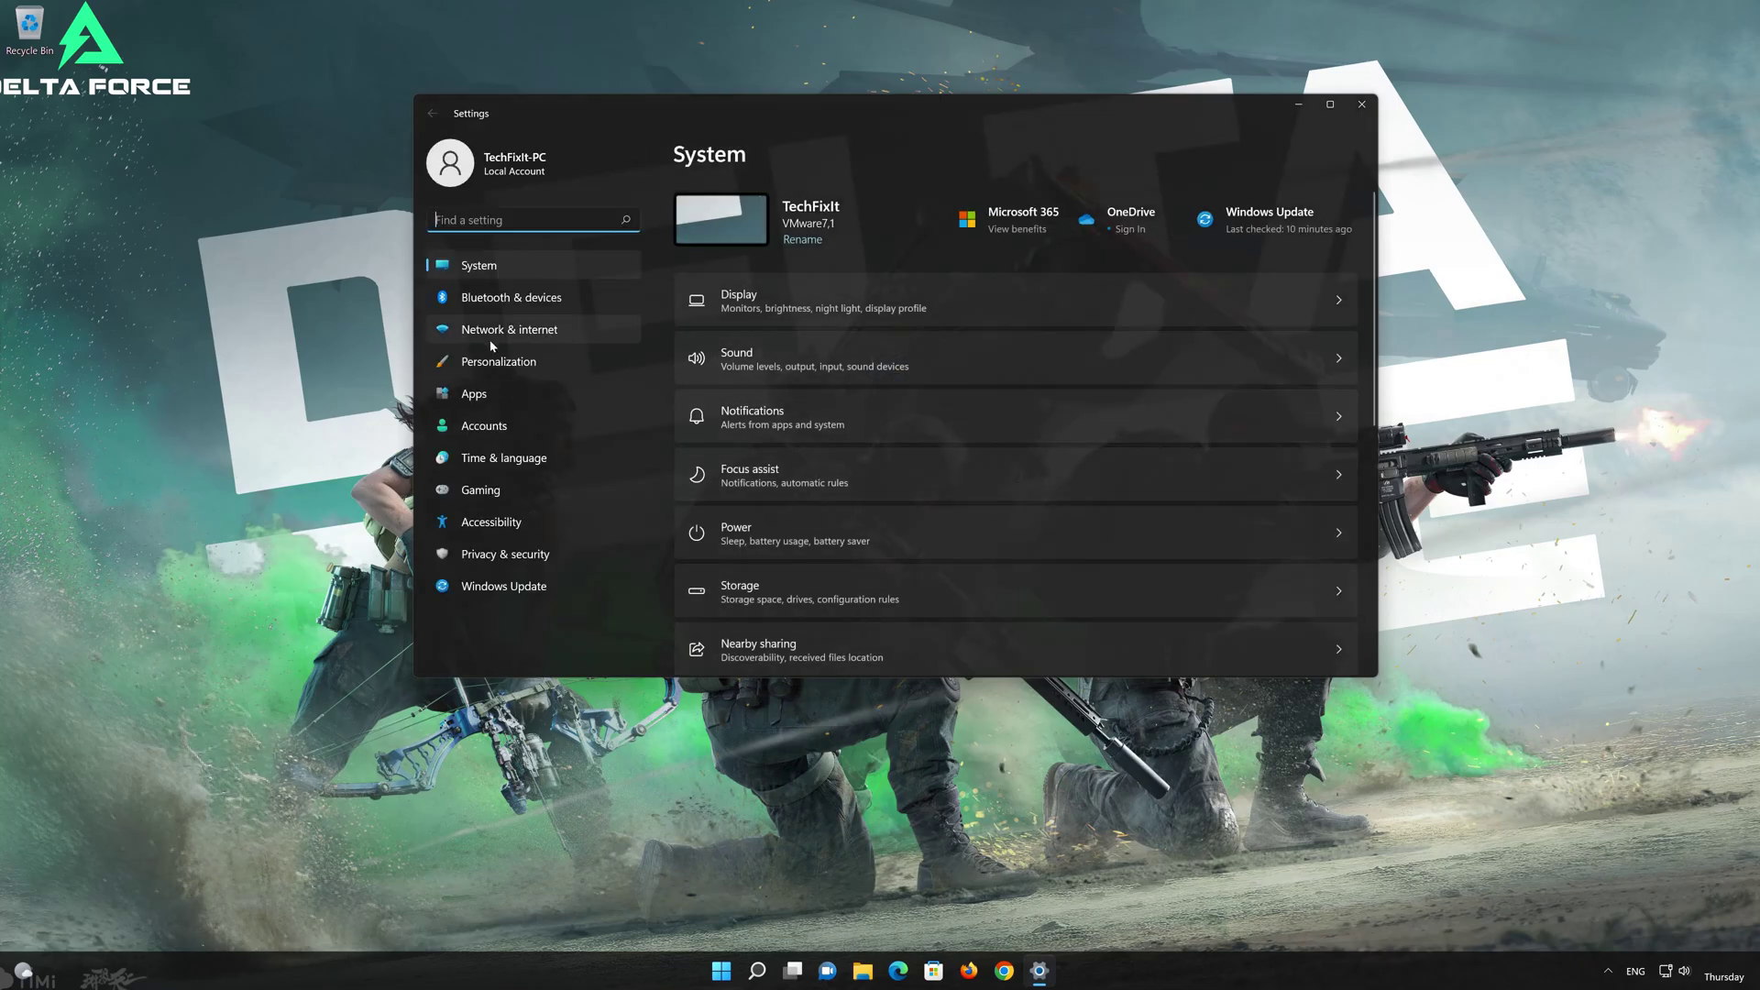
click(532, 333)
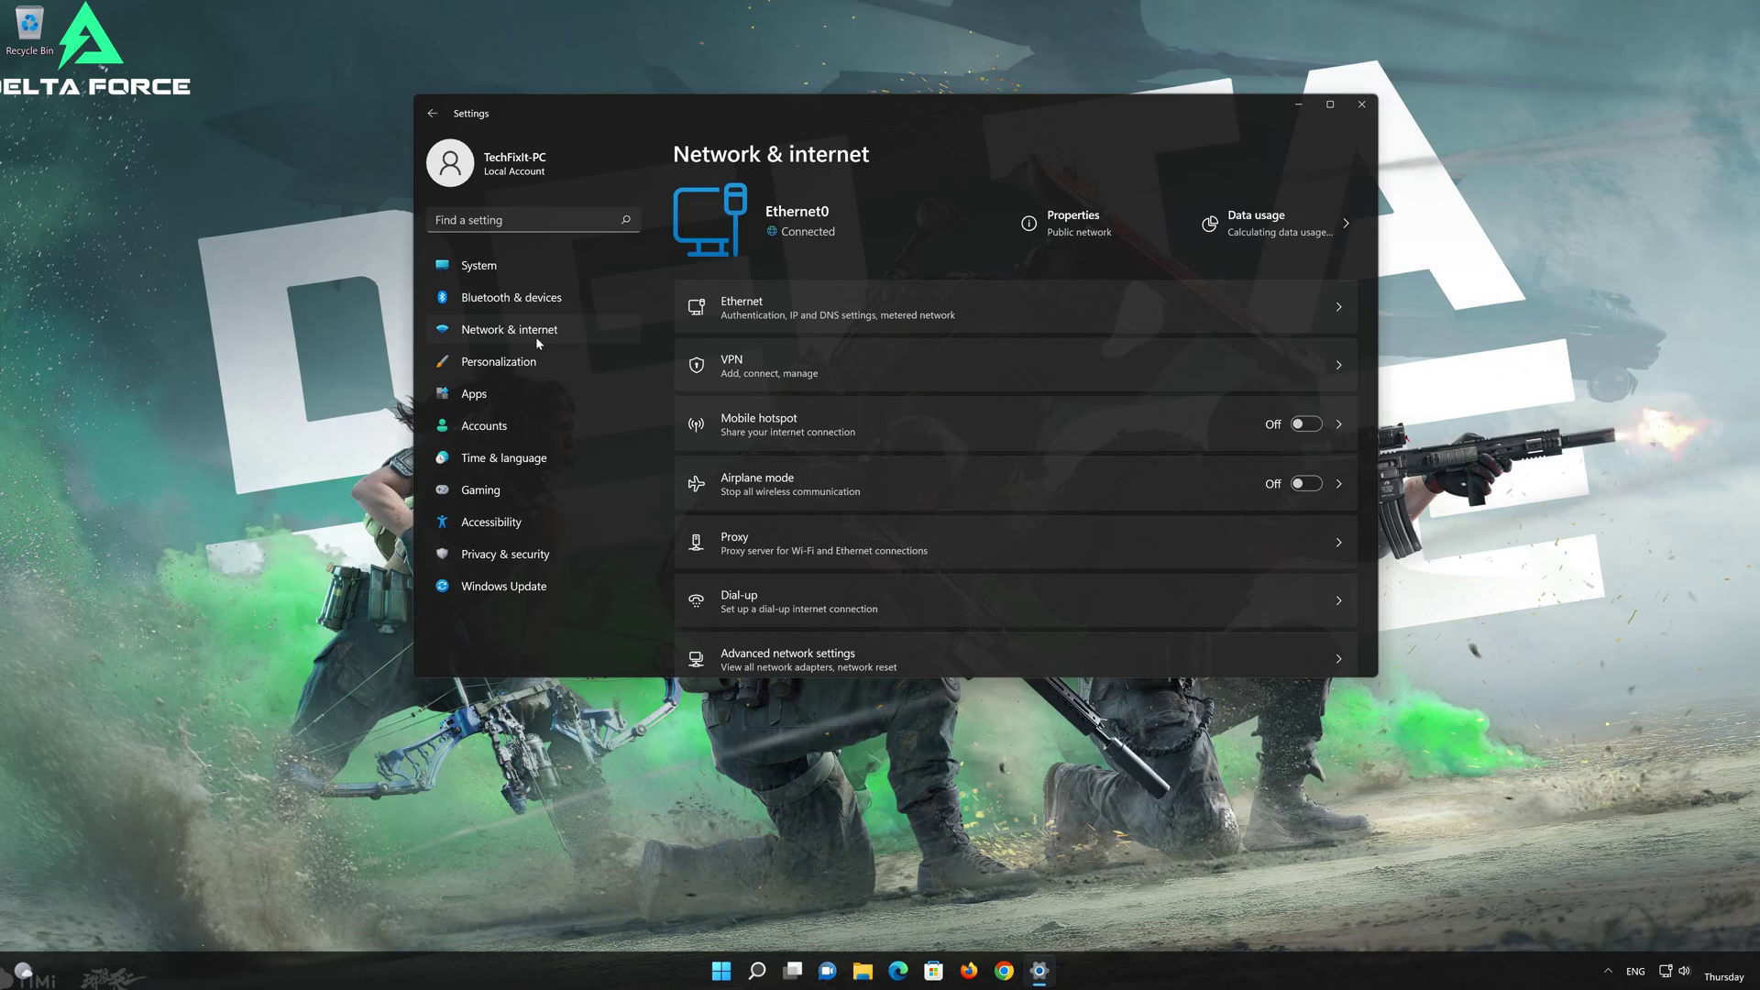
scroll(724, 541, down, 1)
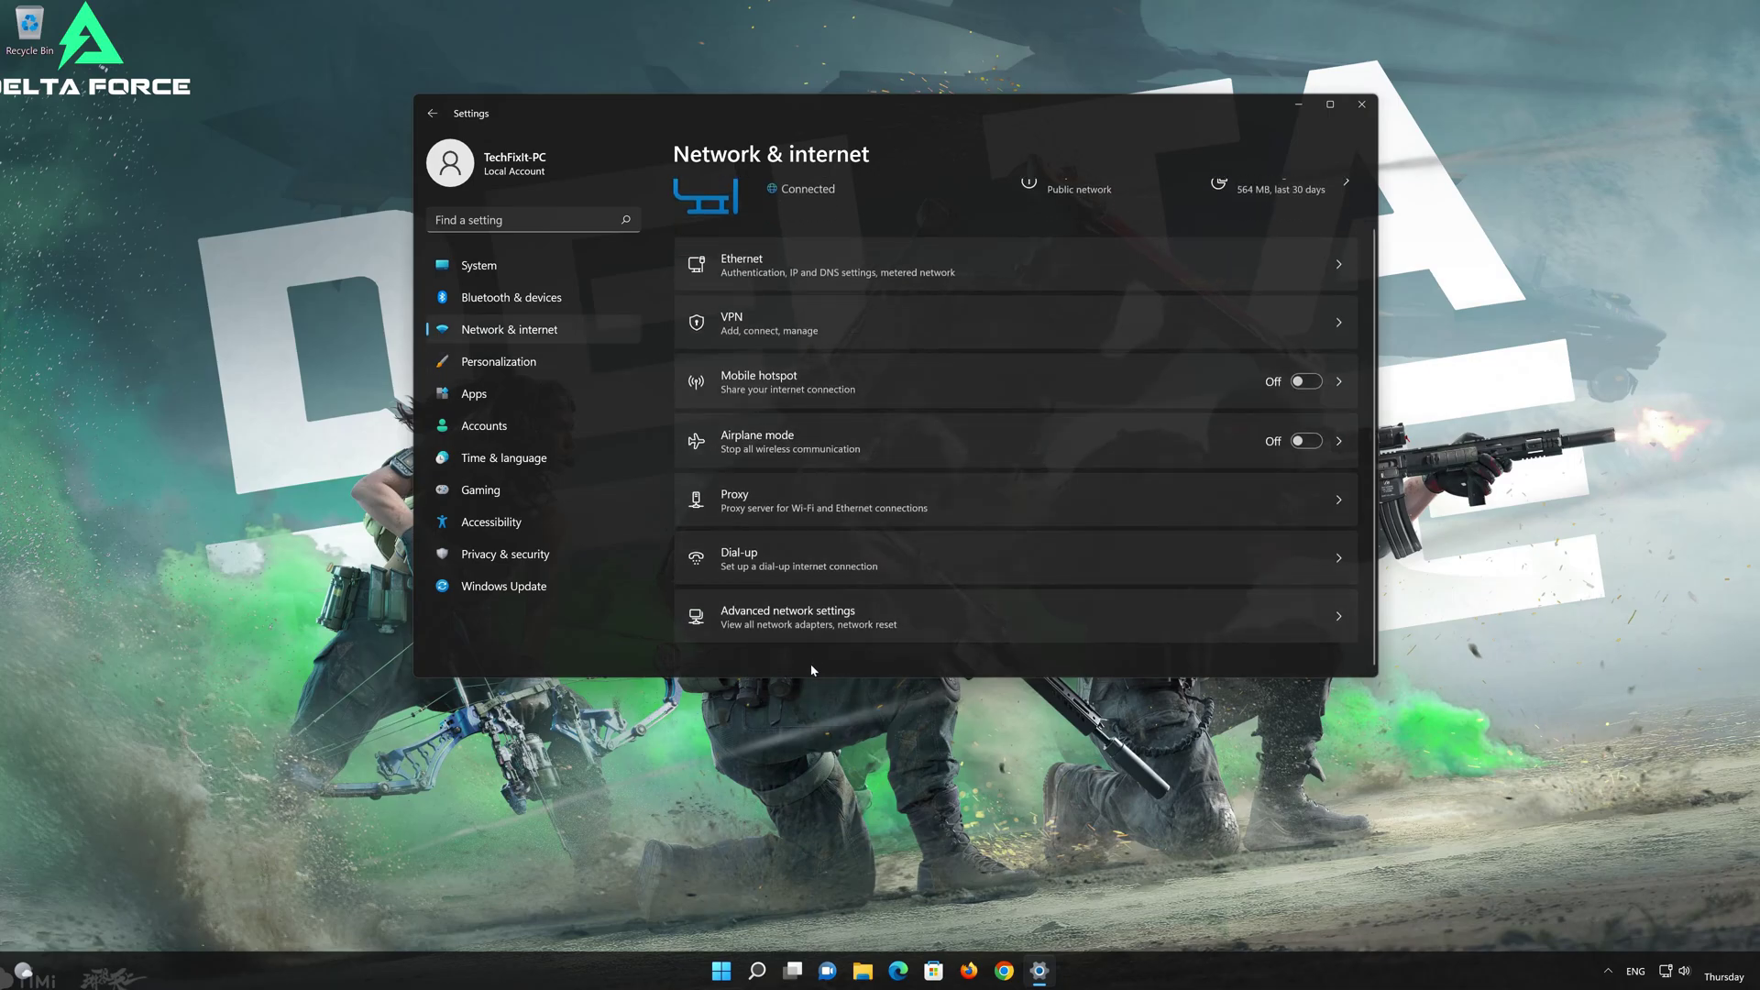
click(801, 625)
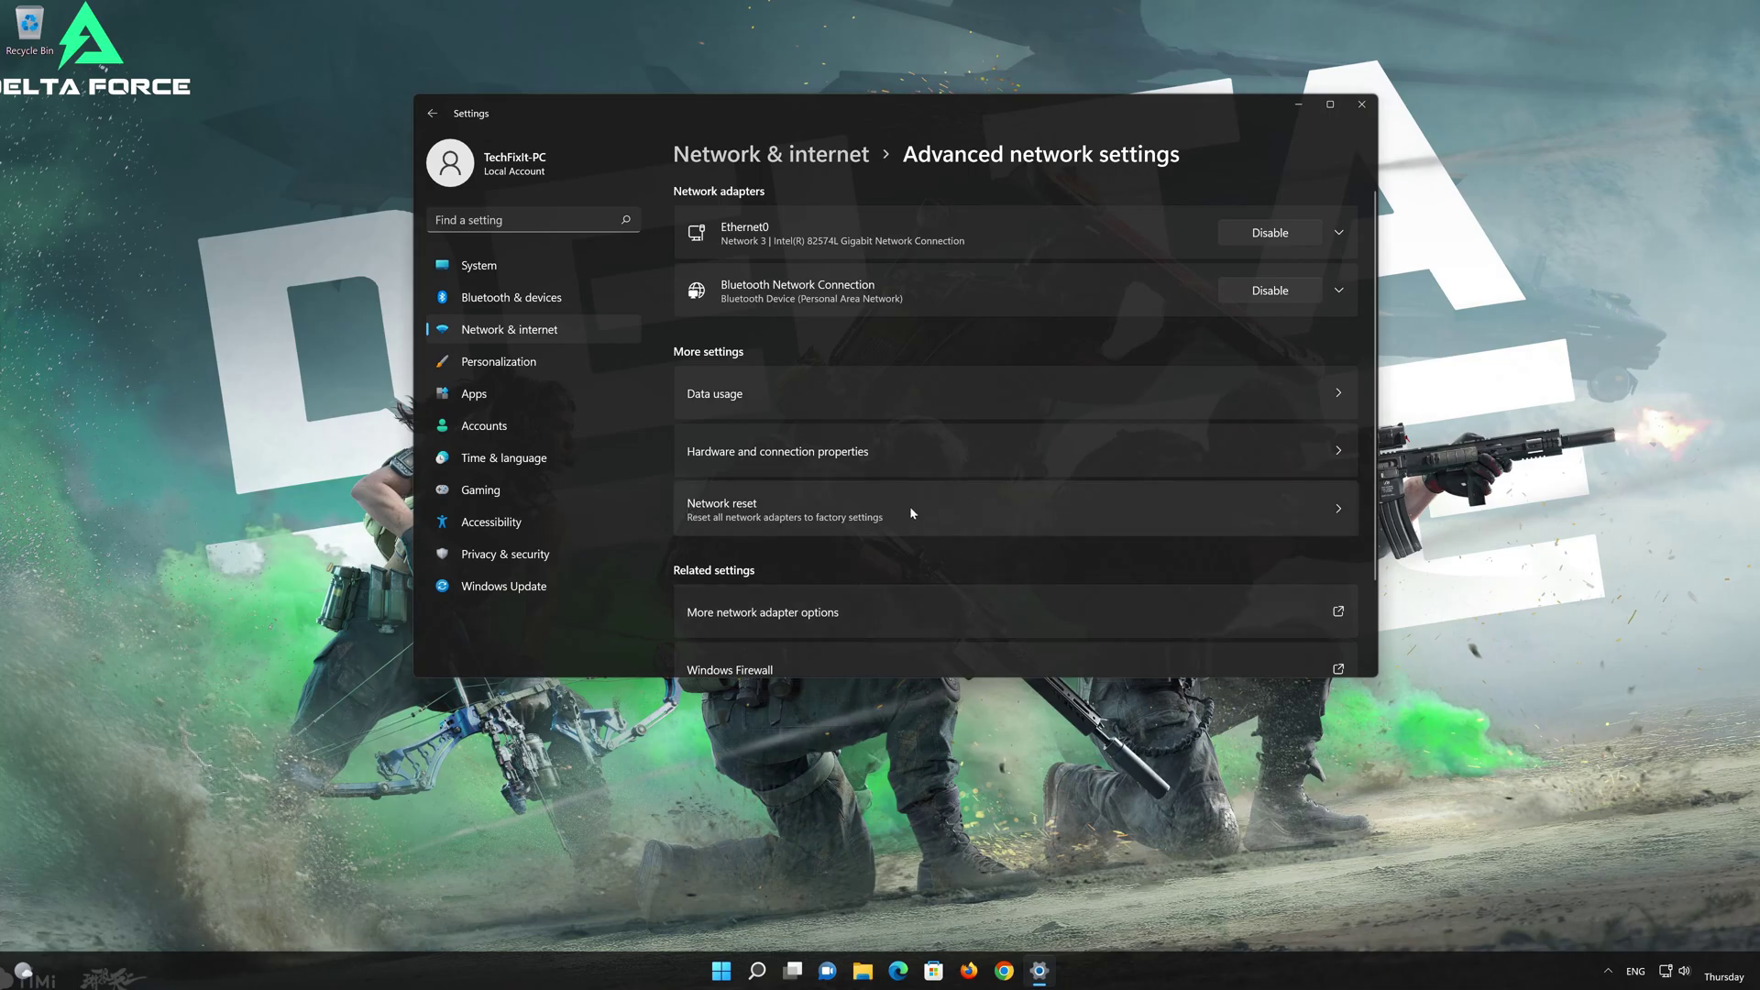
- Run Network reset with Reset now, confirm with Yes, and dismiss the sign-out notice
click(816, 509)
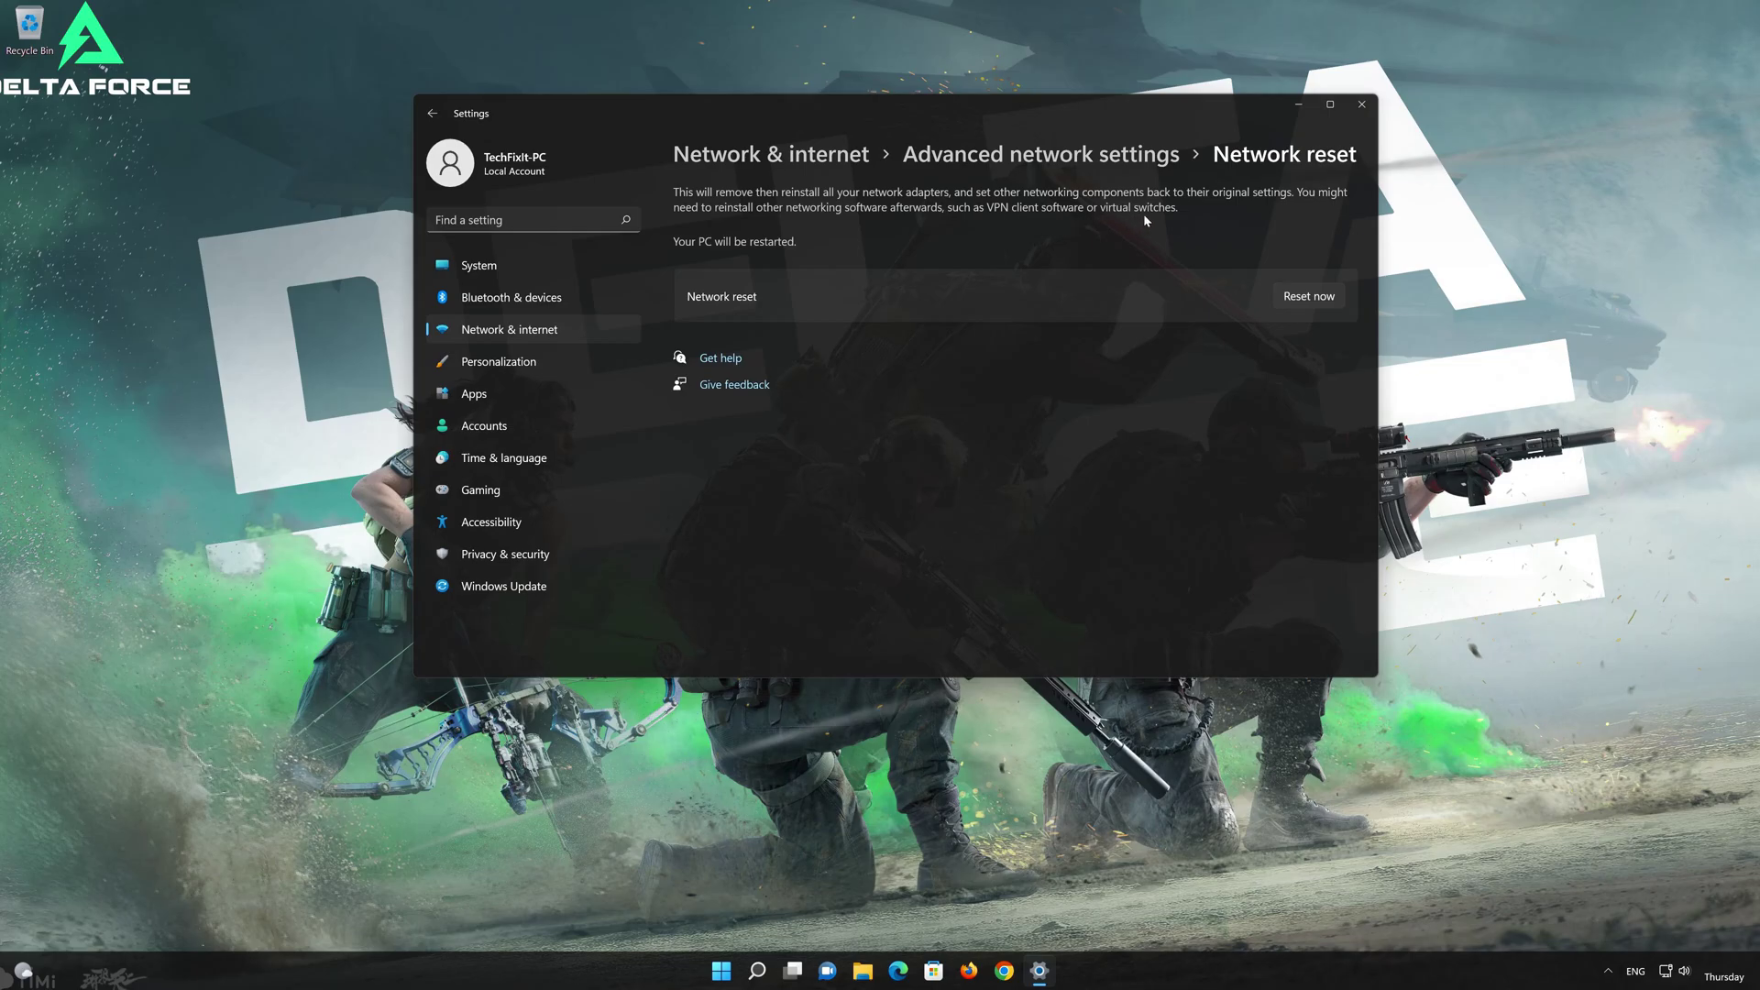
click(1329, 298)
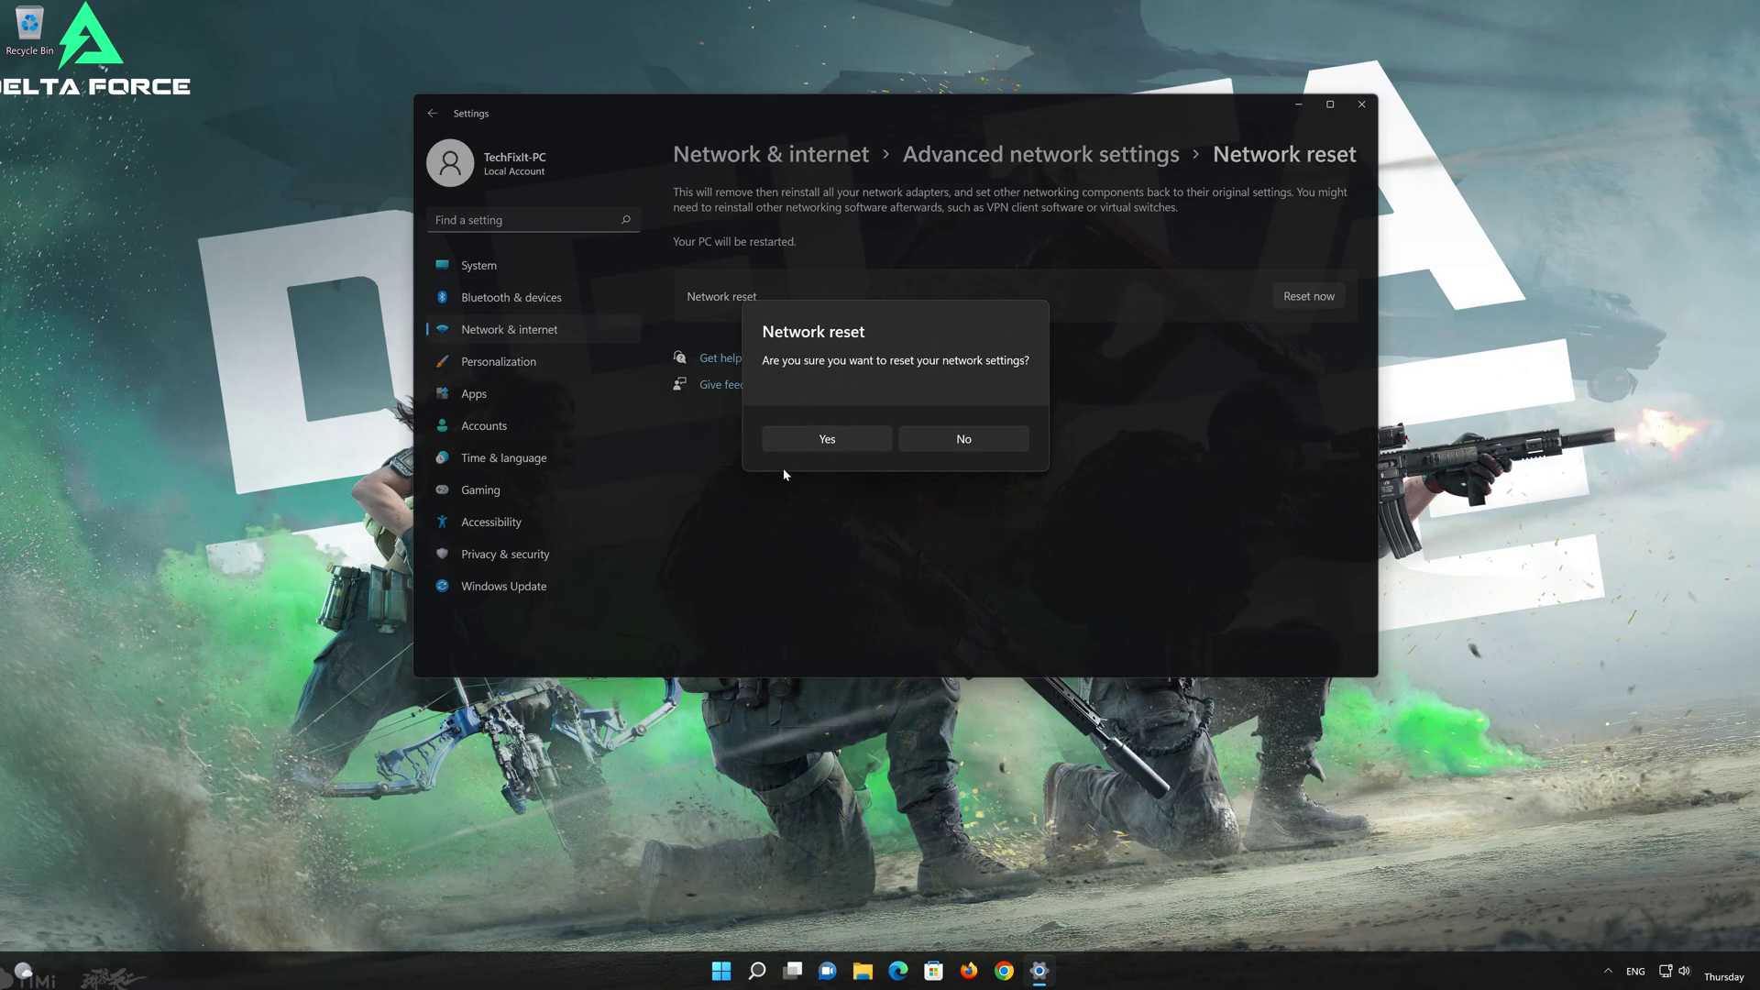
click(800, 445)
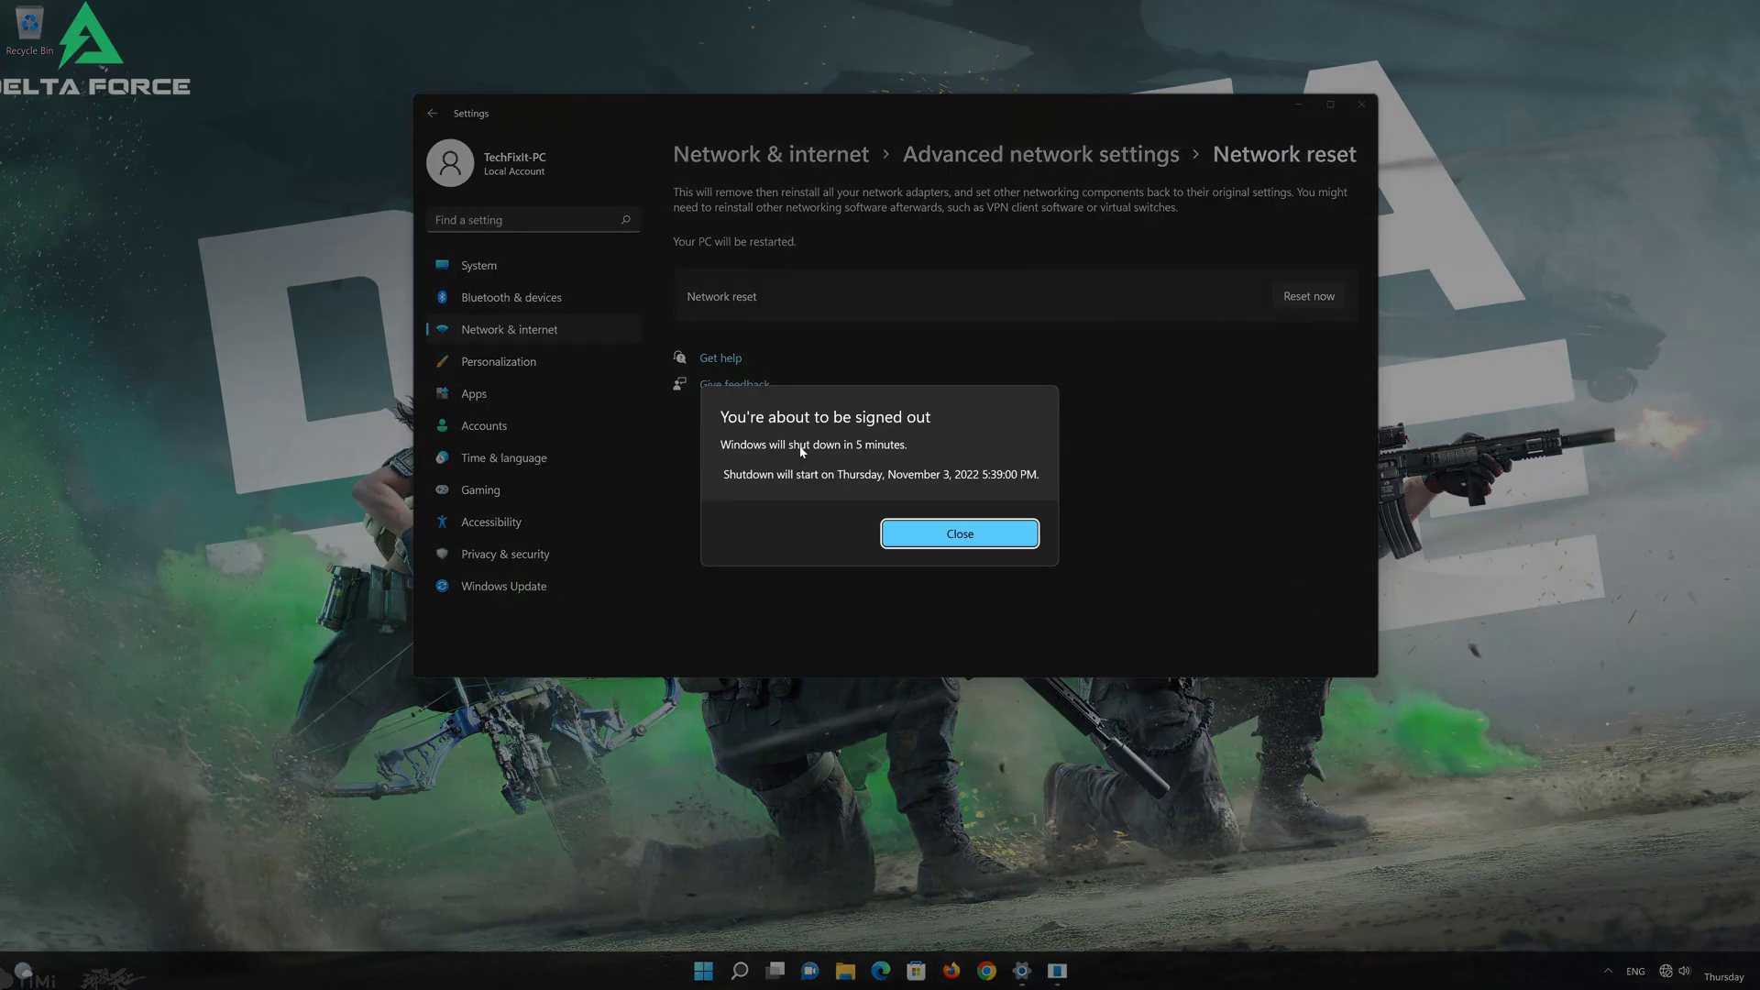
click(967, 538)
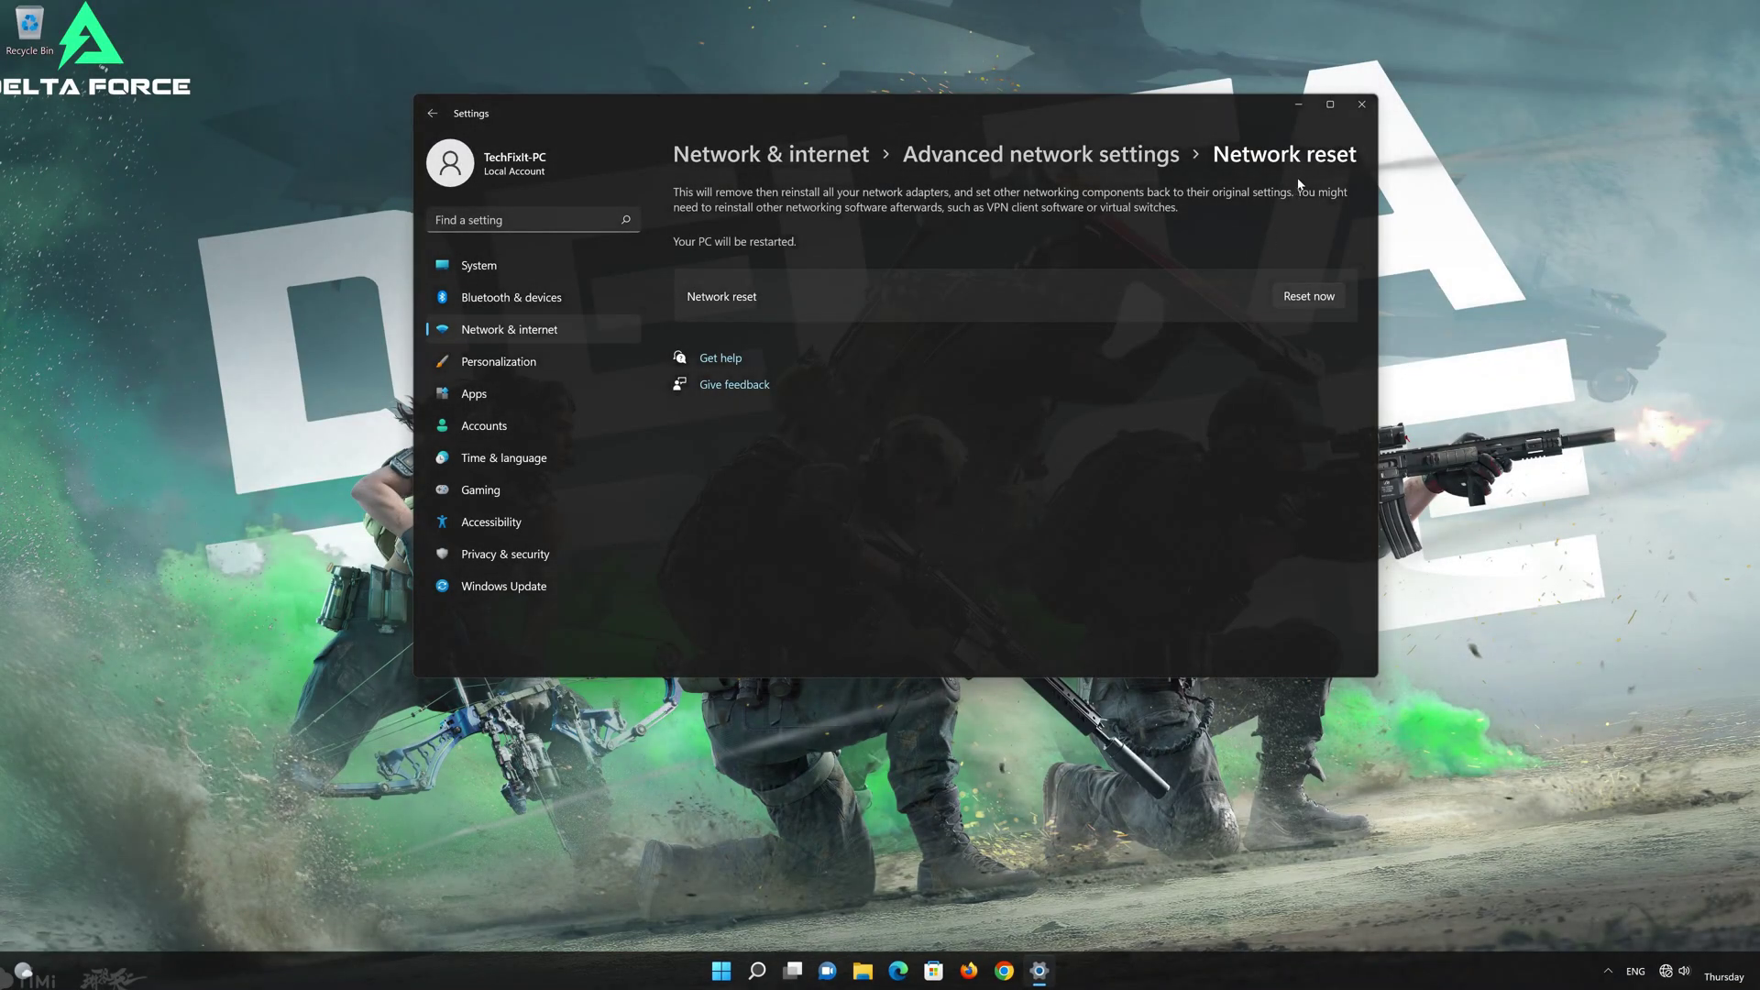
- Close Settings and search the Start menu for 'control panel'
click(1361, 104)
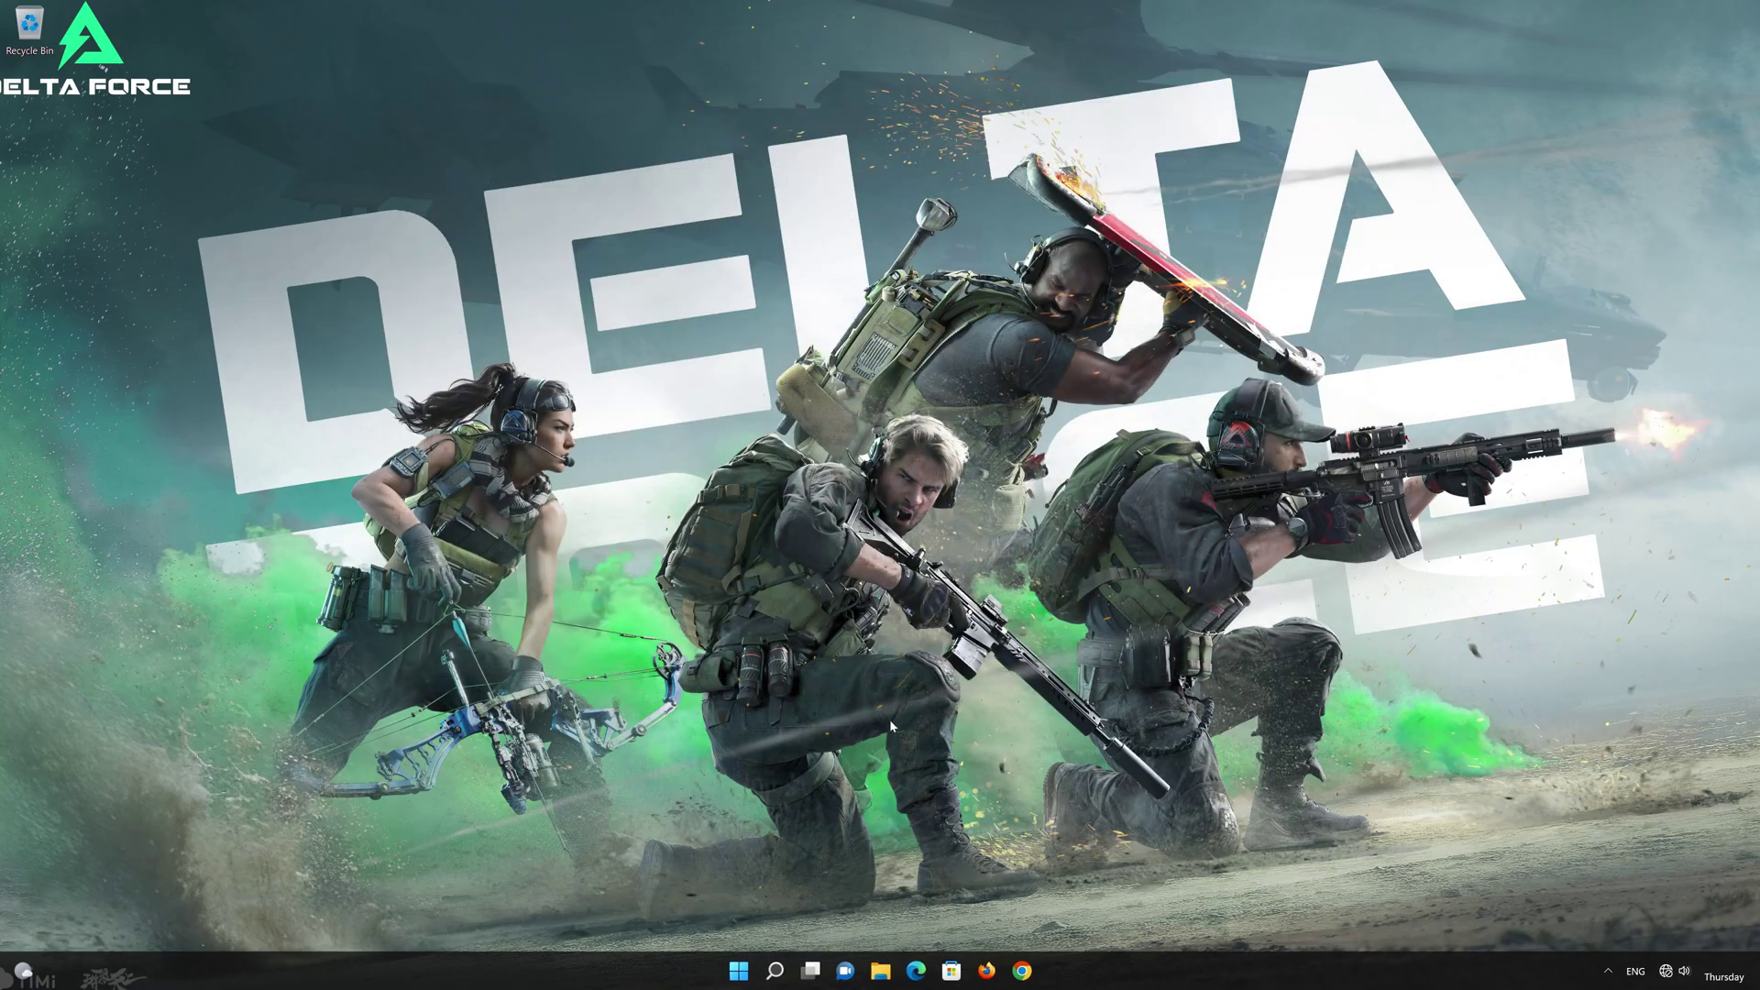
click(739, 971)
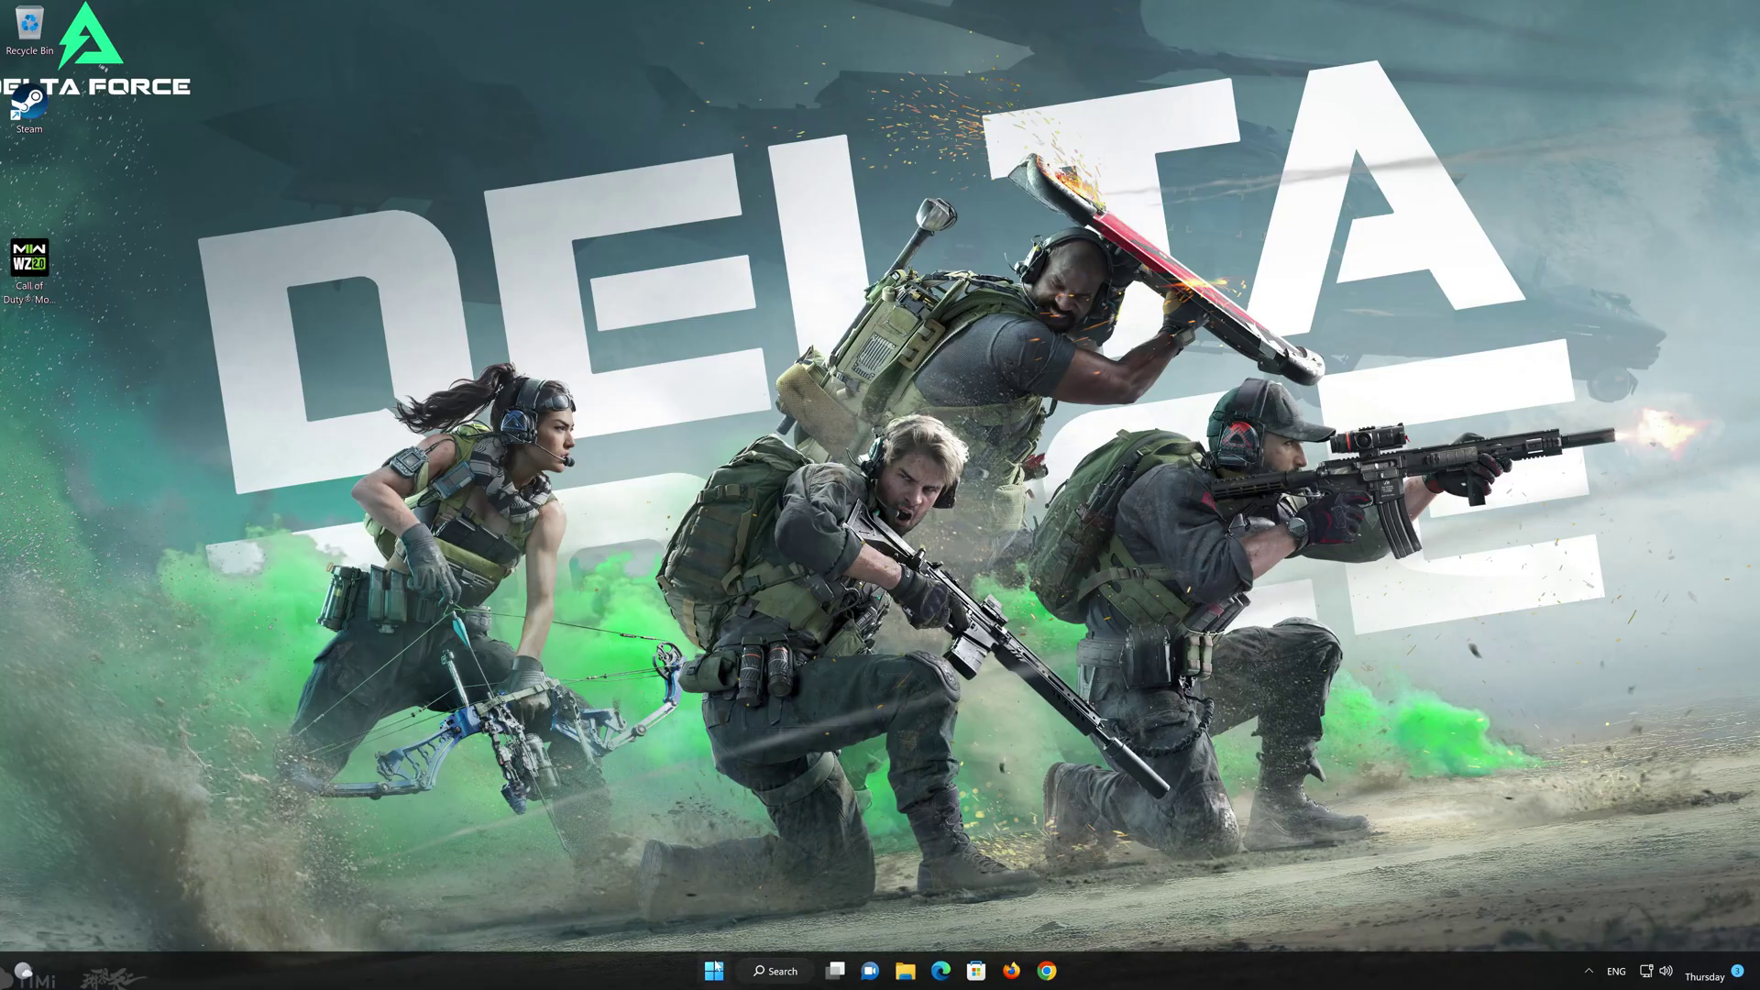
key(super)
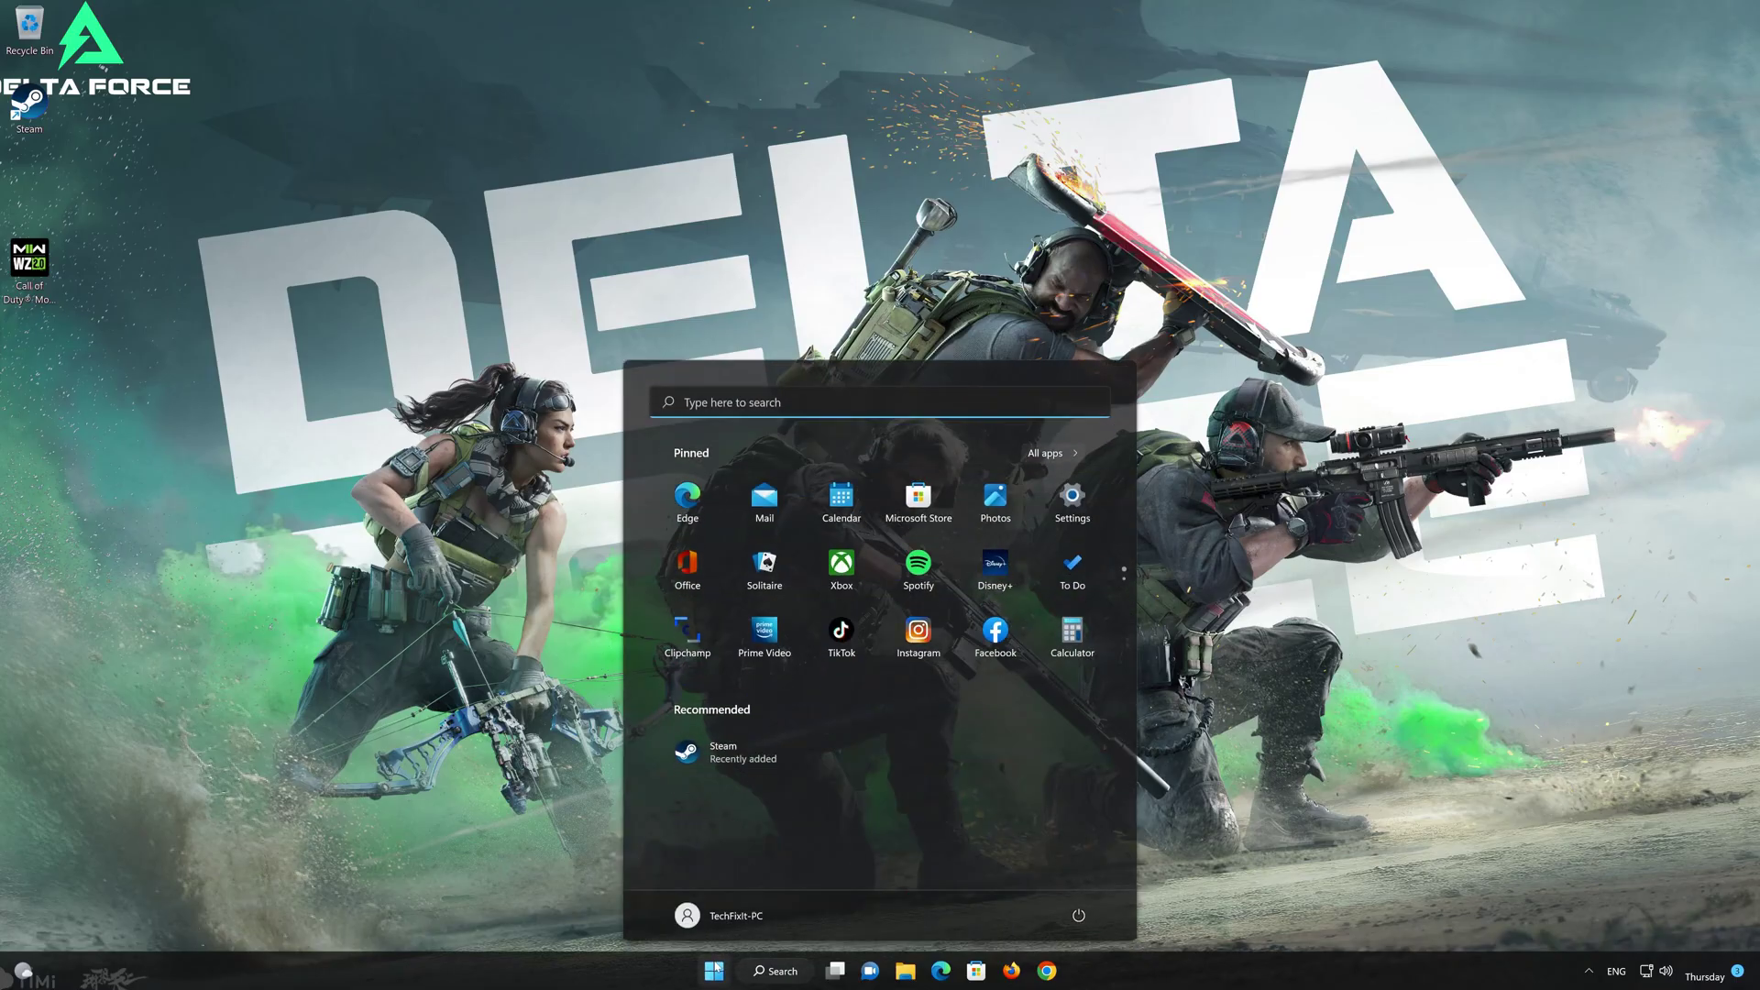
text(control panel)
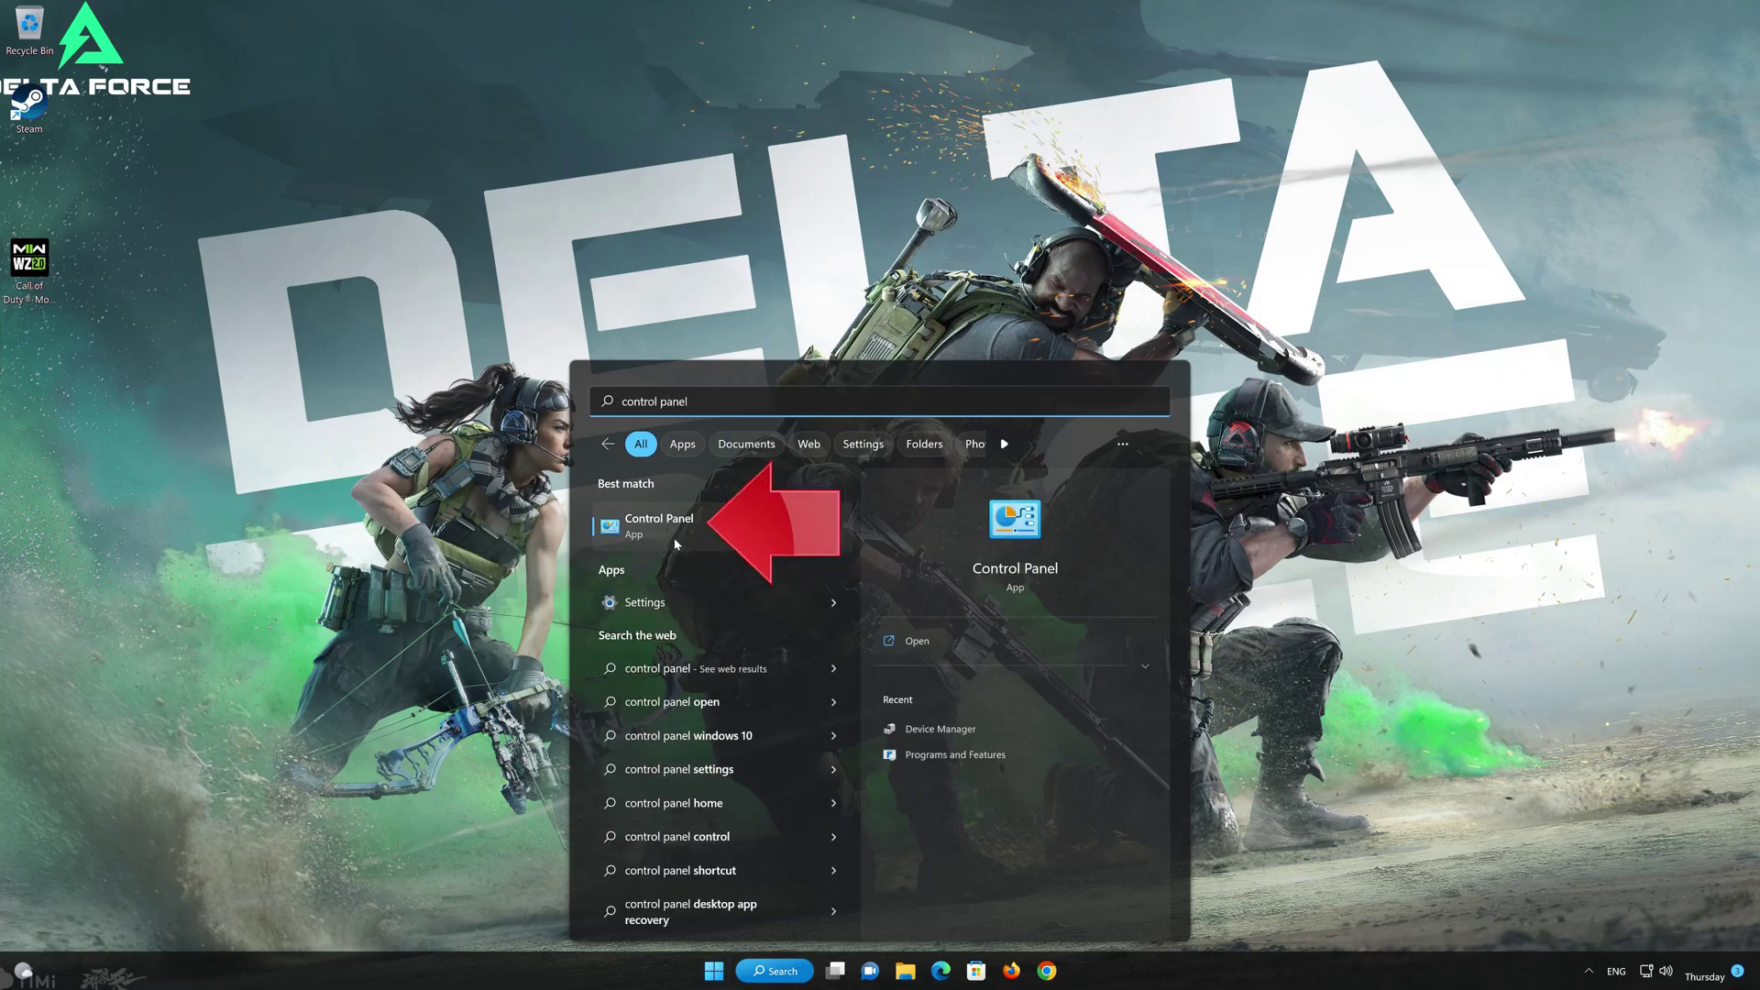
- Open Control Panel's Network and Sharing Center and view the Ethernet0 connection status
click(708, 529)
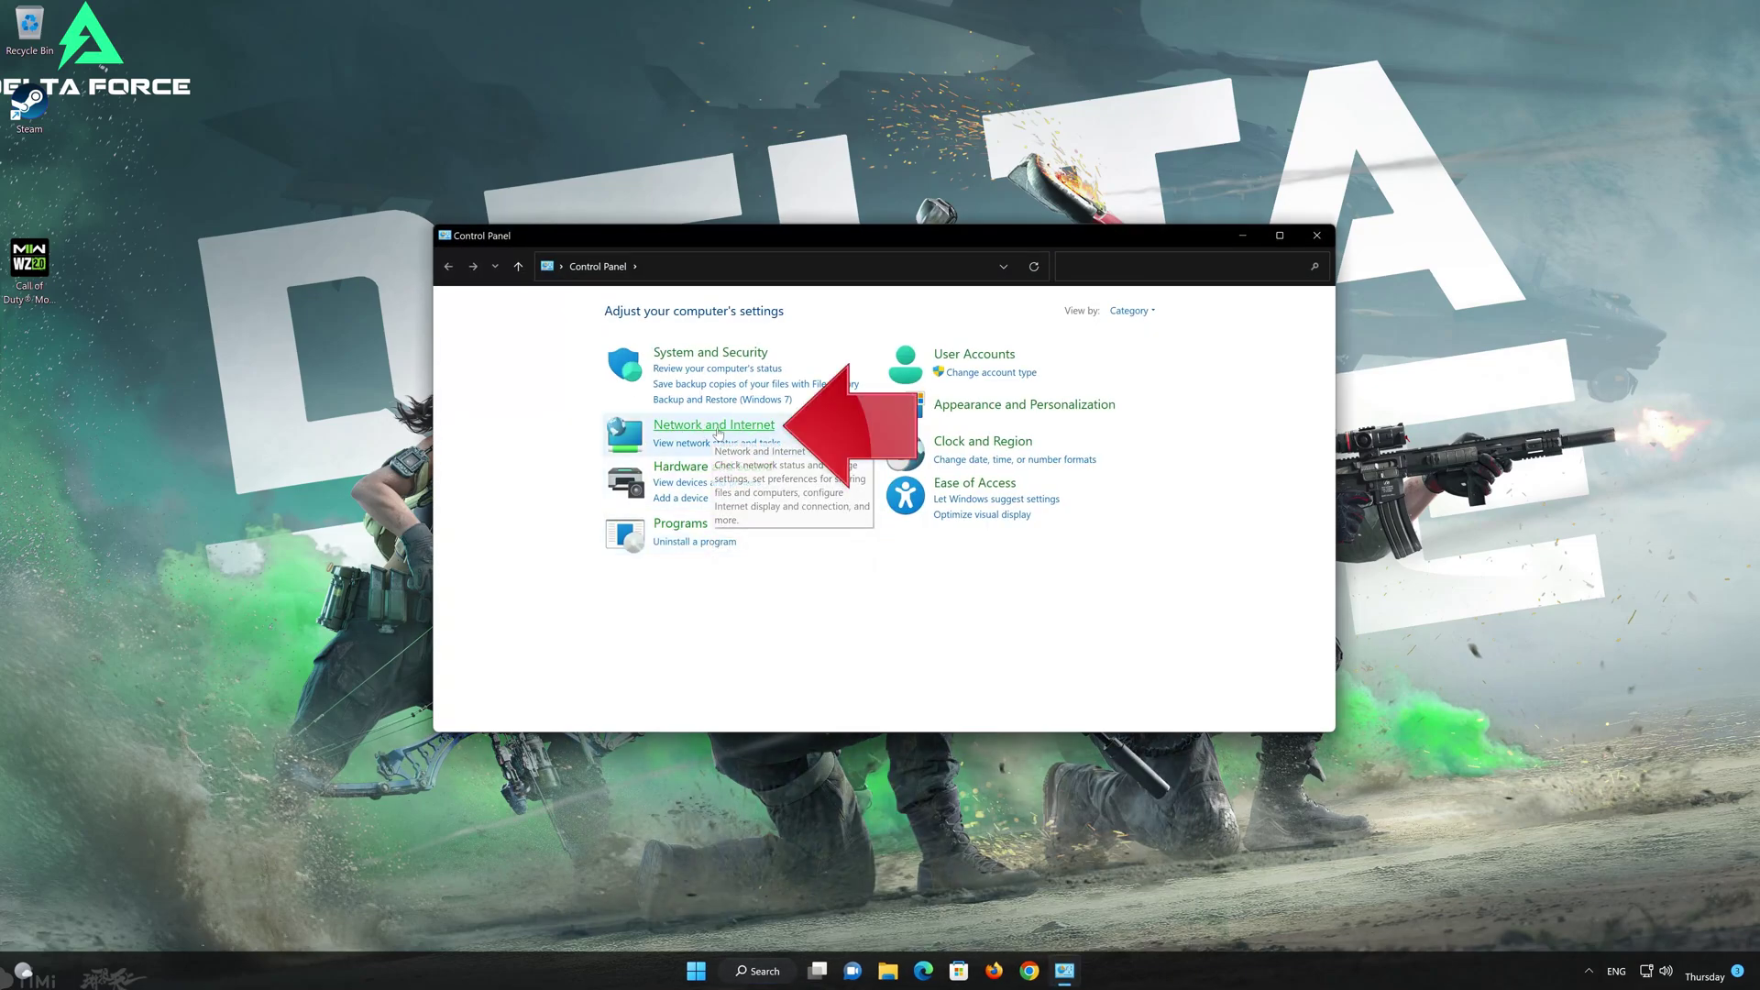
click(723, 426)
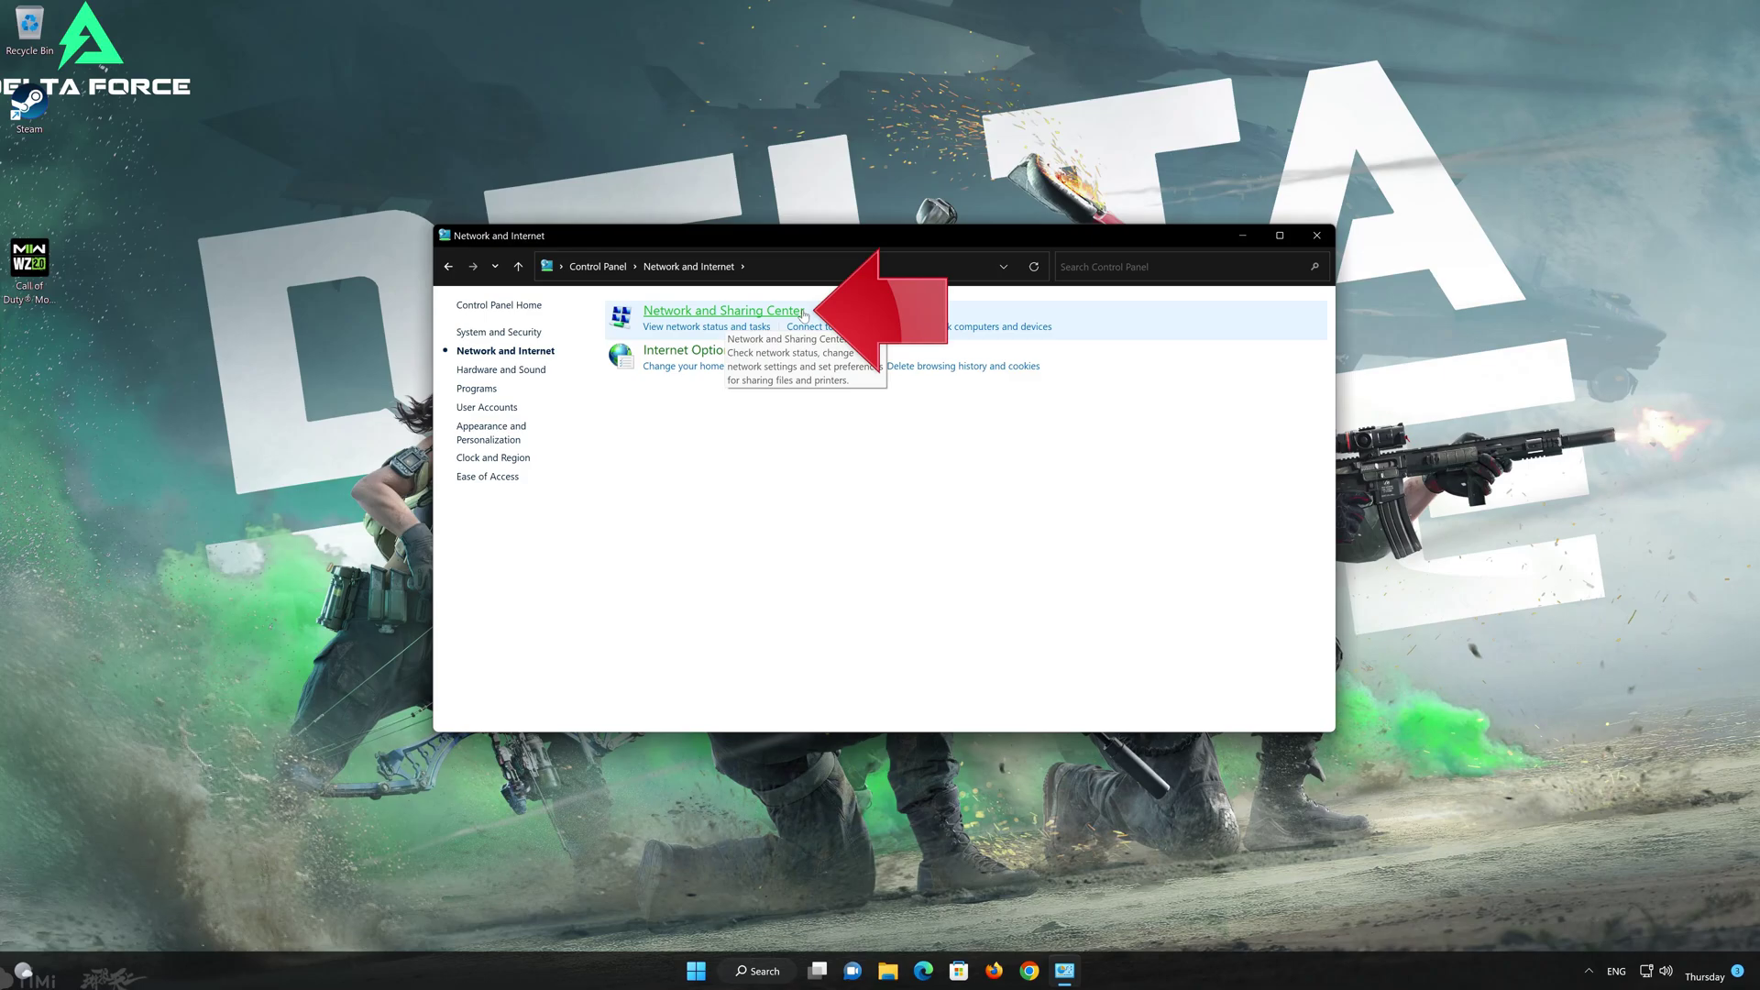
click(743, 312)
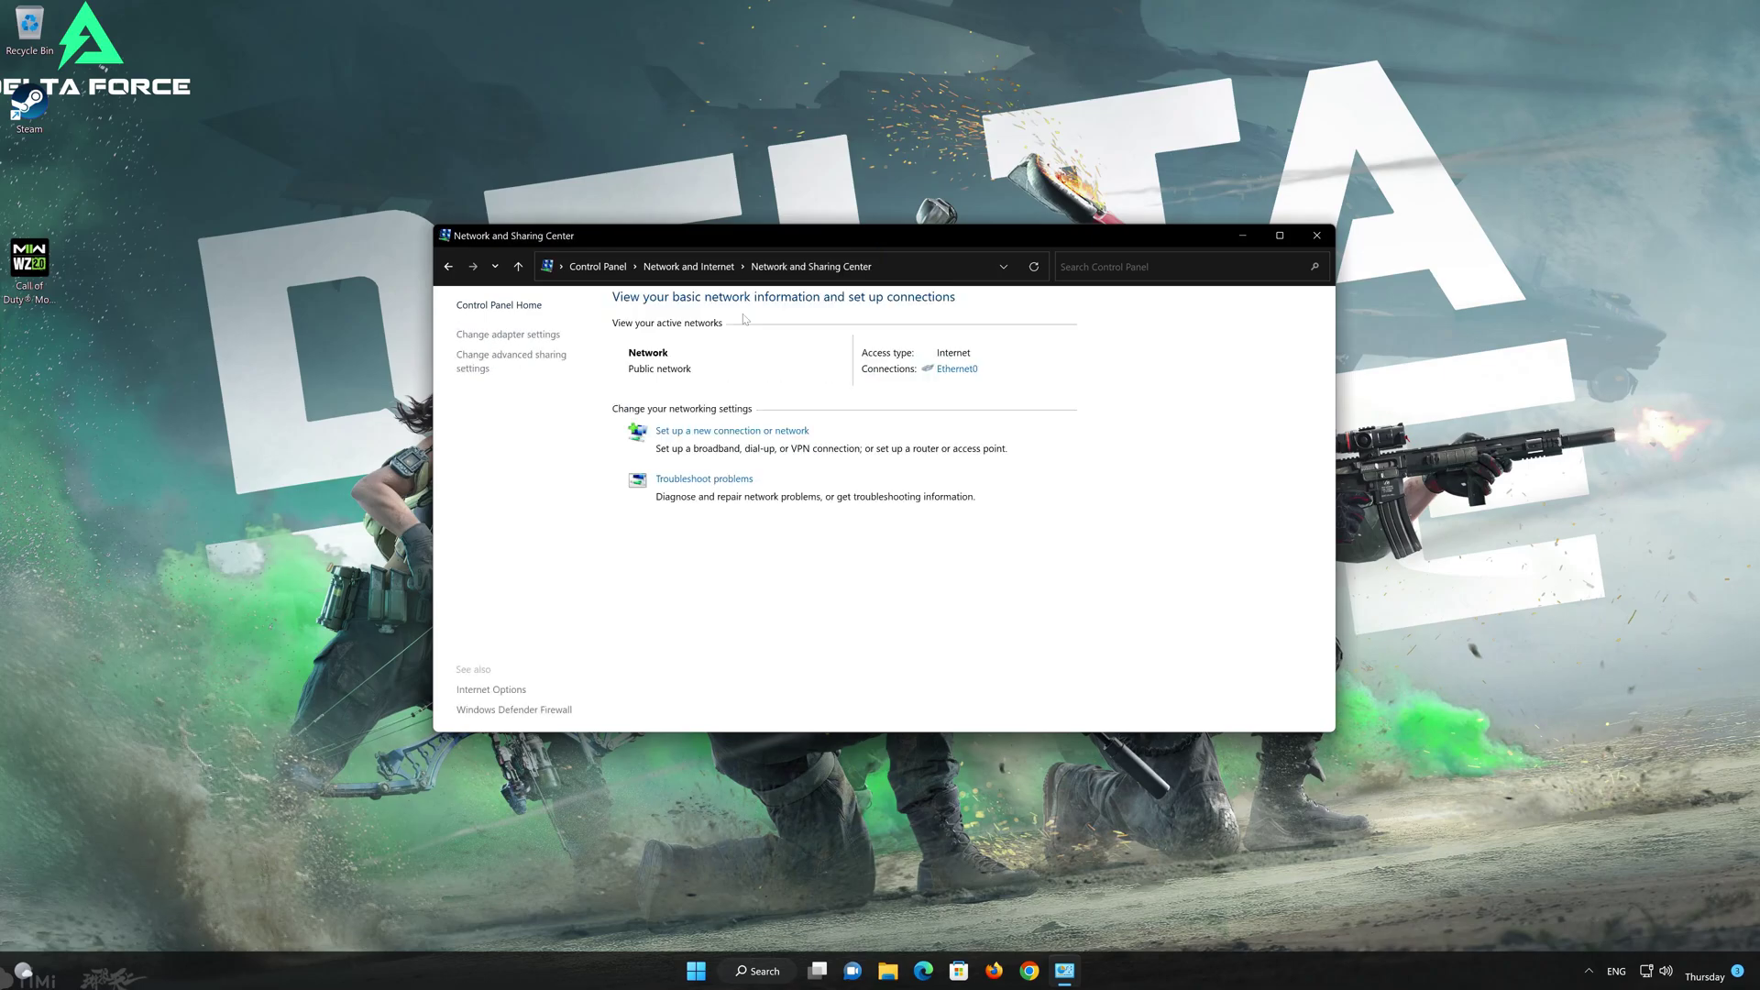
click(956, 371)
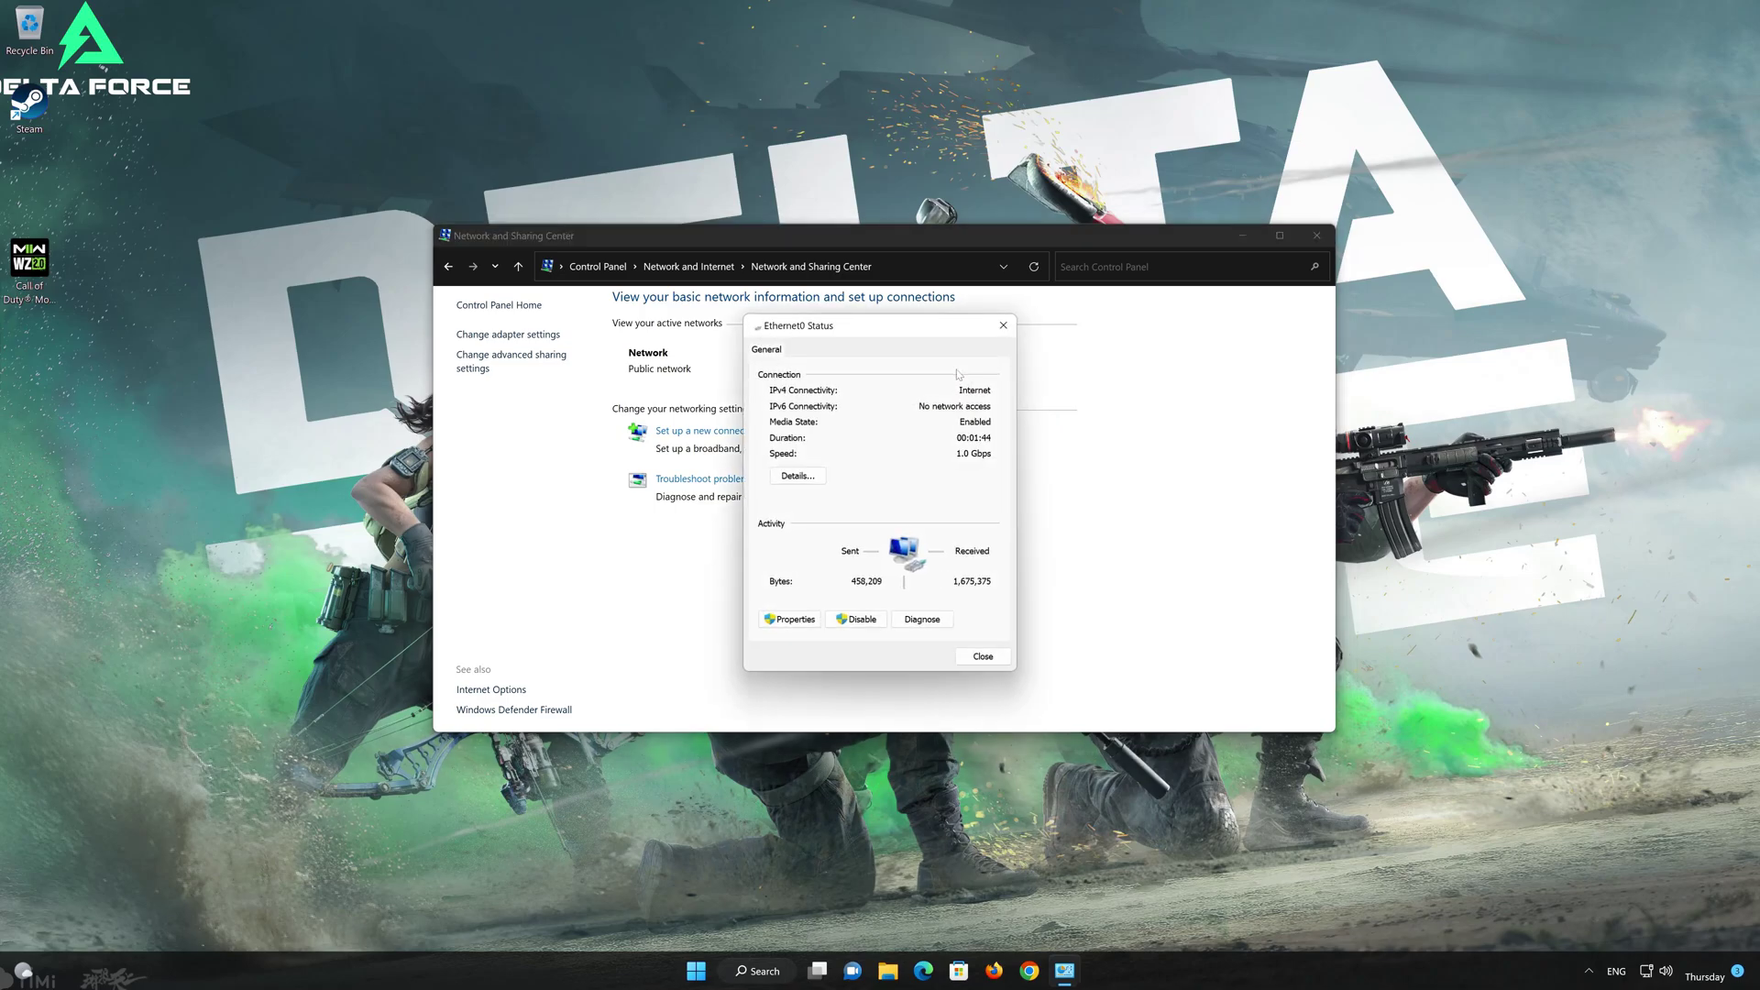
- Open Ethernet0's Internet Protocol Version 4 (TCP/IPv4) Properties dialog
click(790, 620)
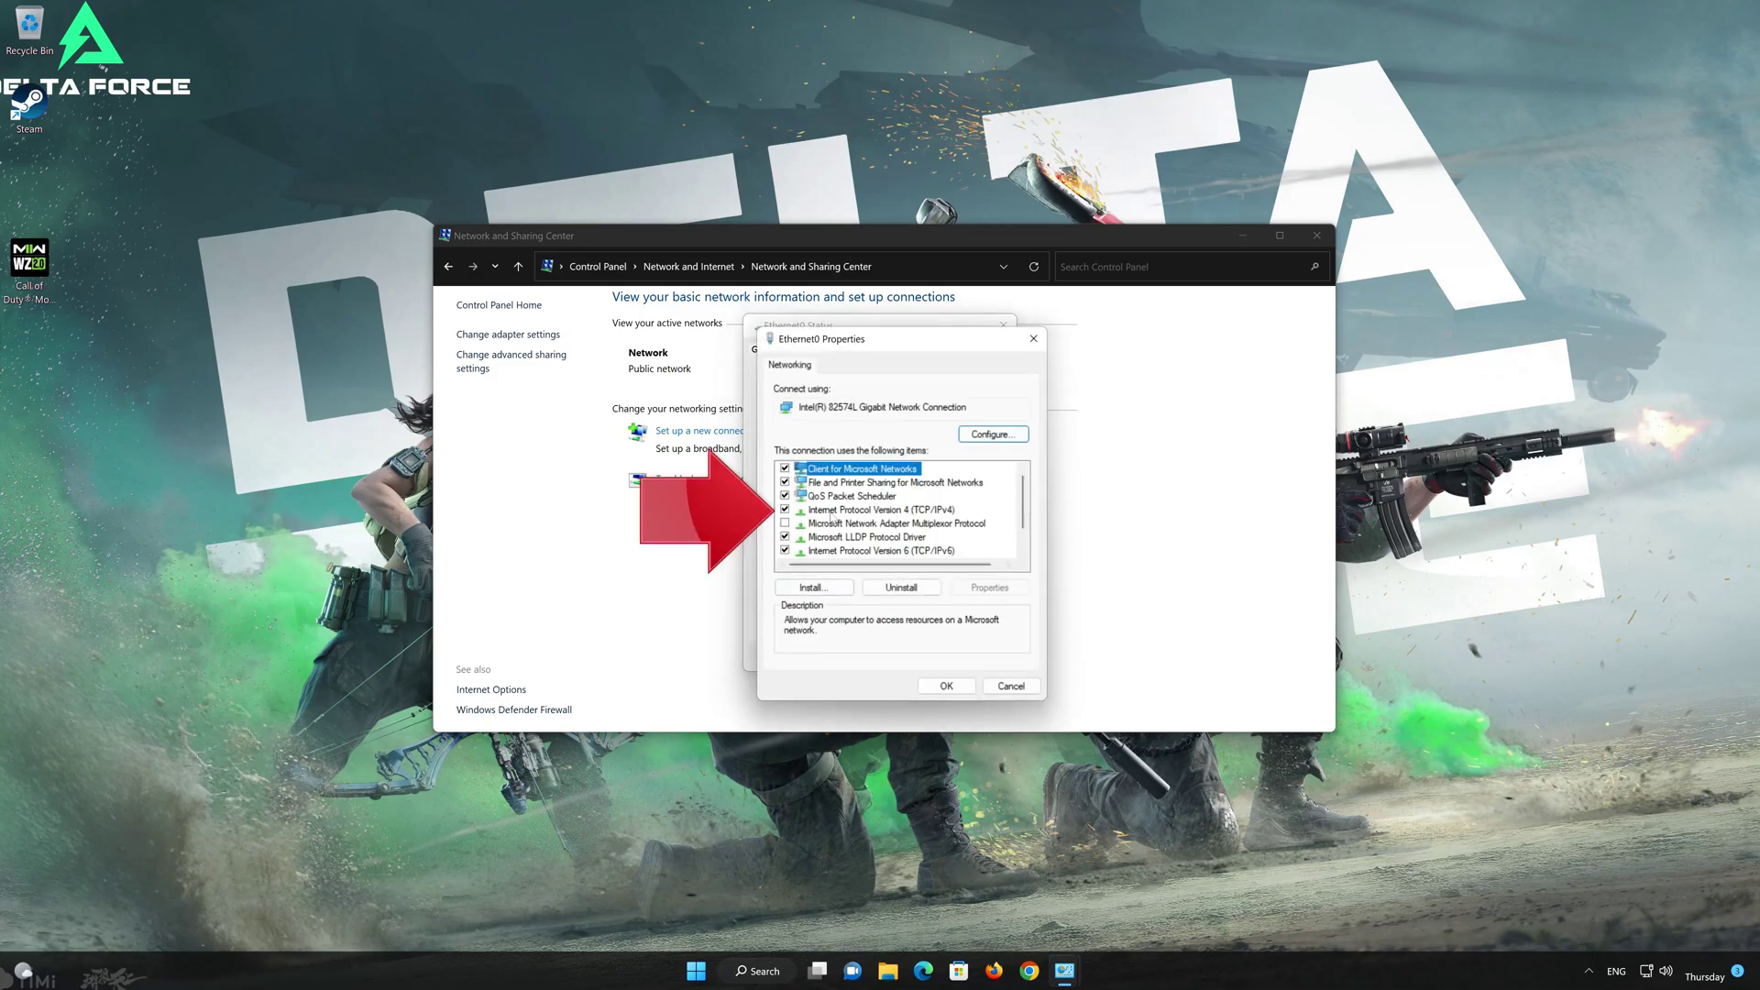
click(791, 510)
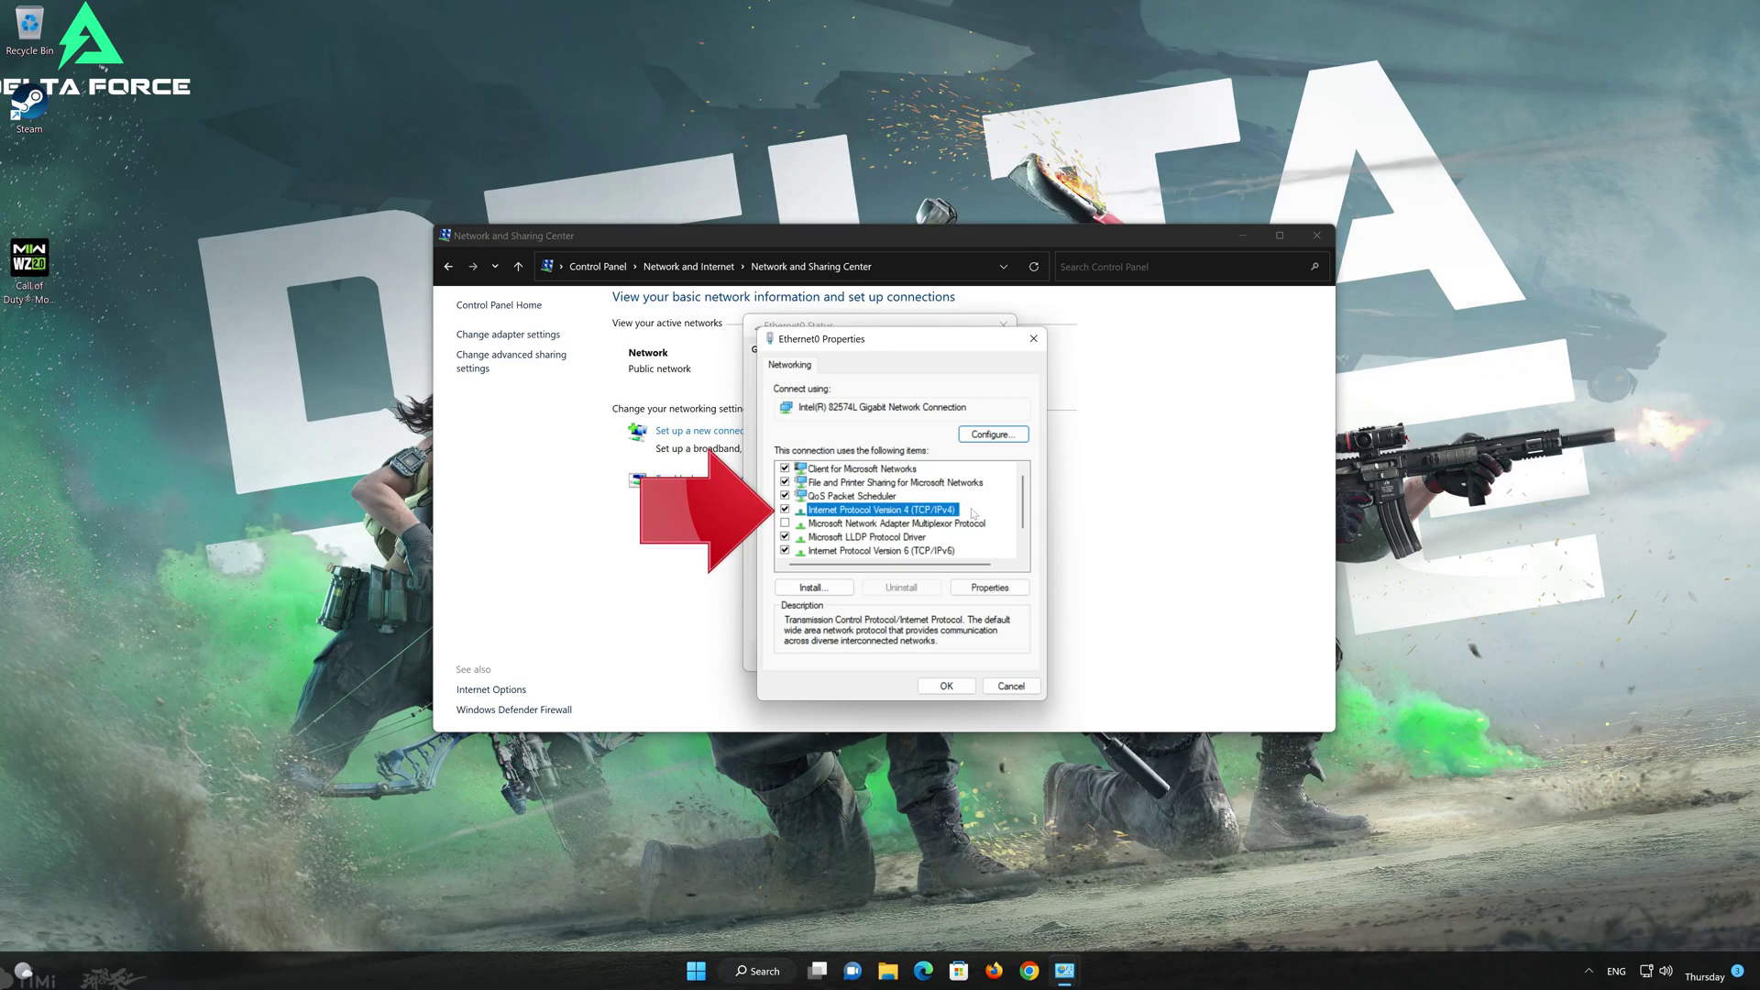
click(984, 589)
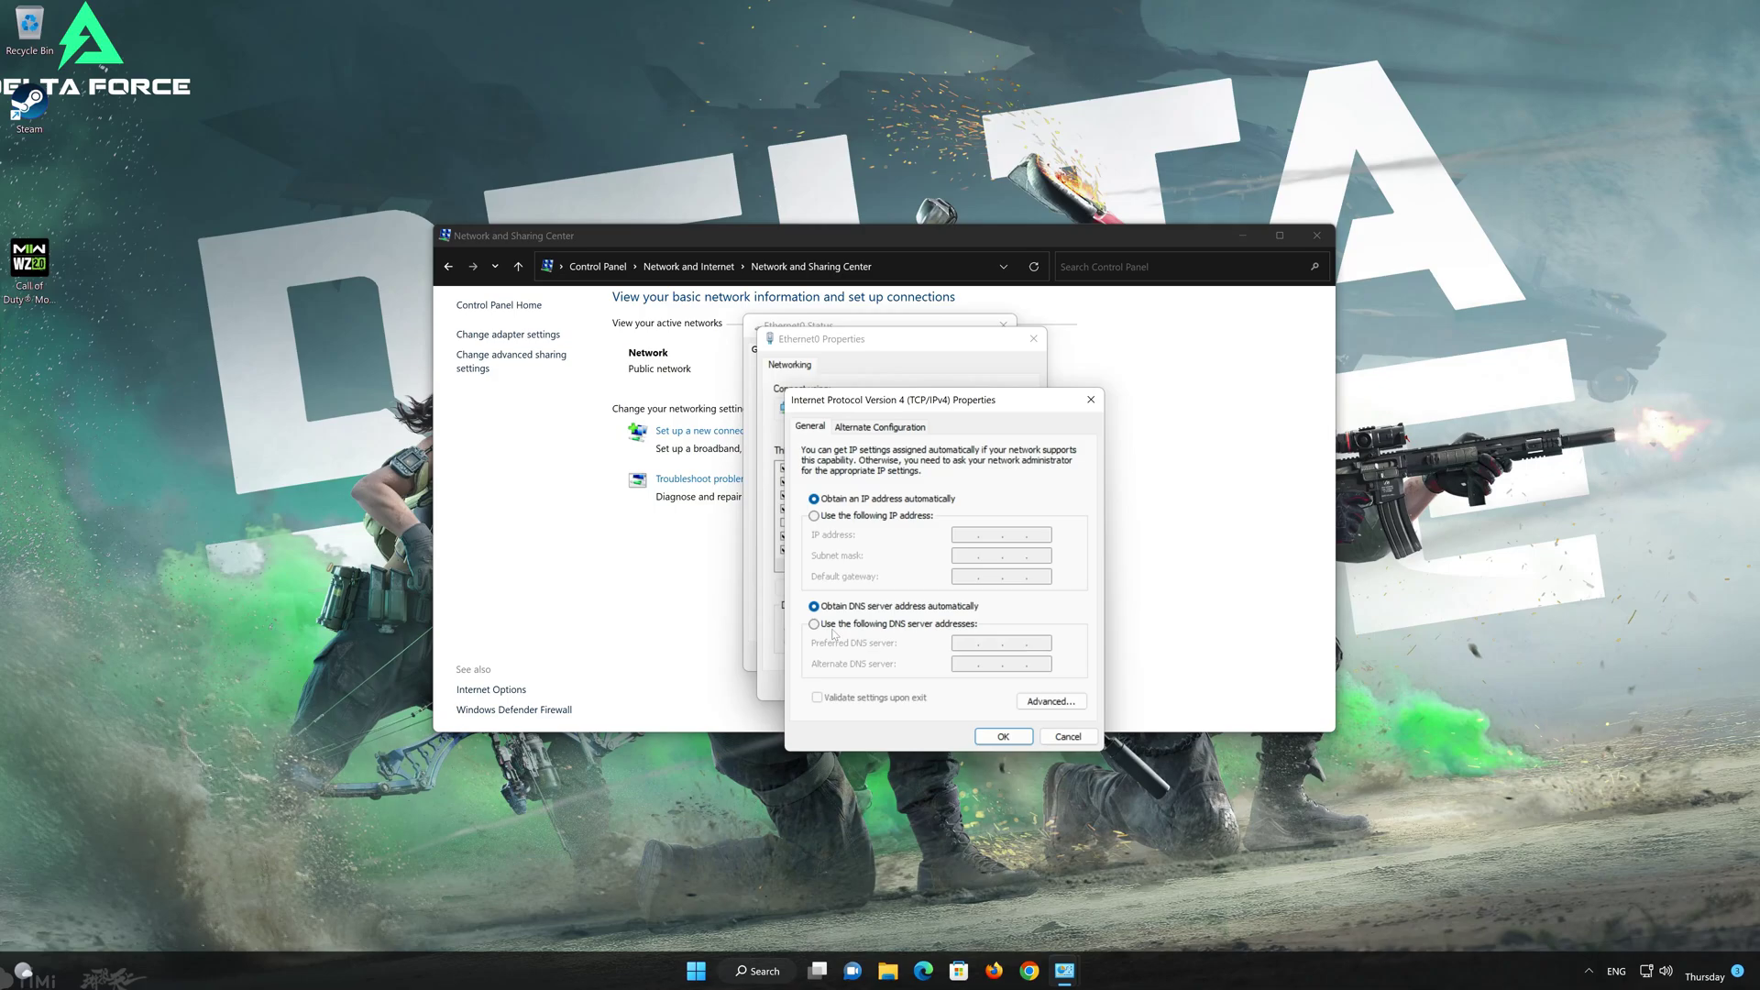
- Set preferred DNS 8.8.8.8 and alternate DNS 8.8.4.4, save, and close the Ethernet0 dialogs
click(811, 629)
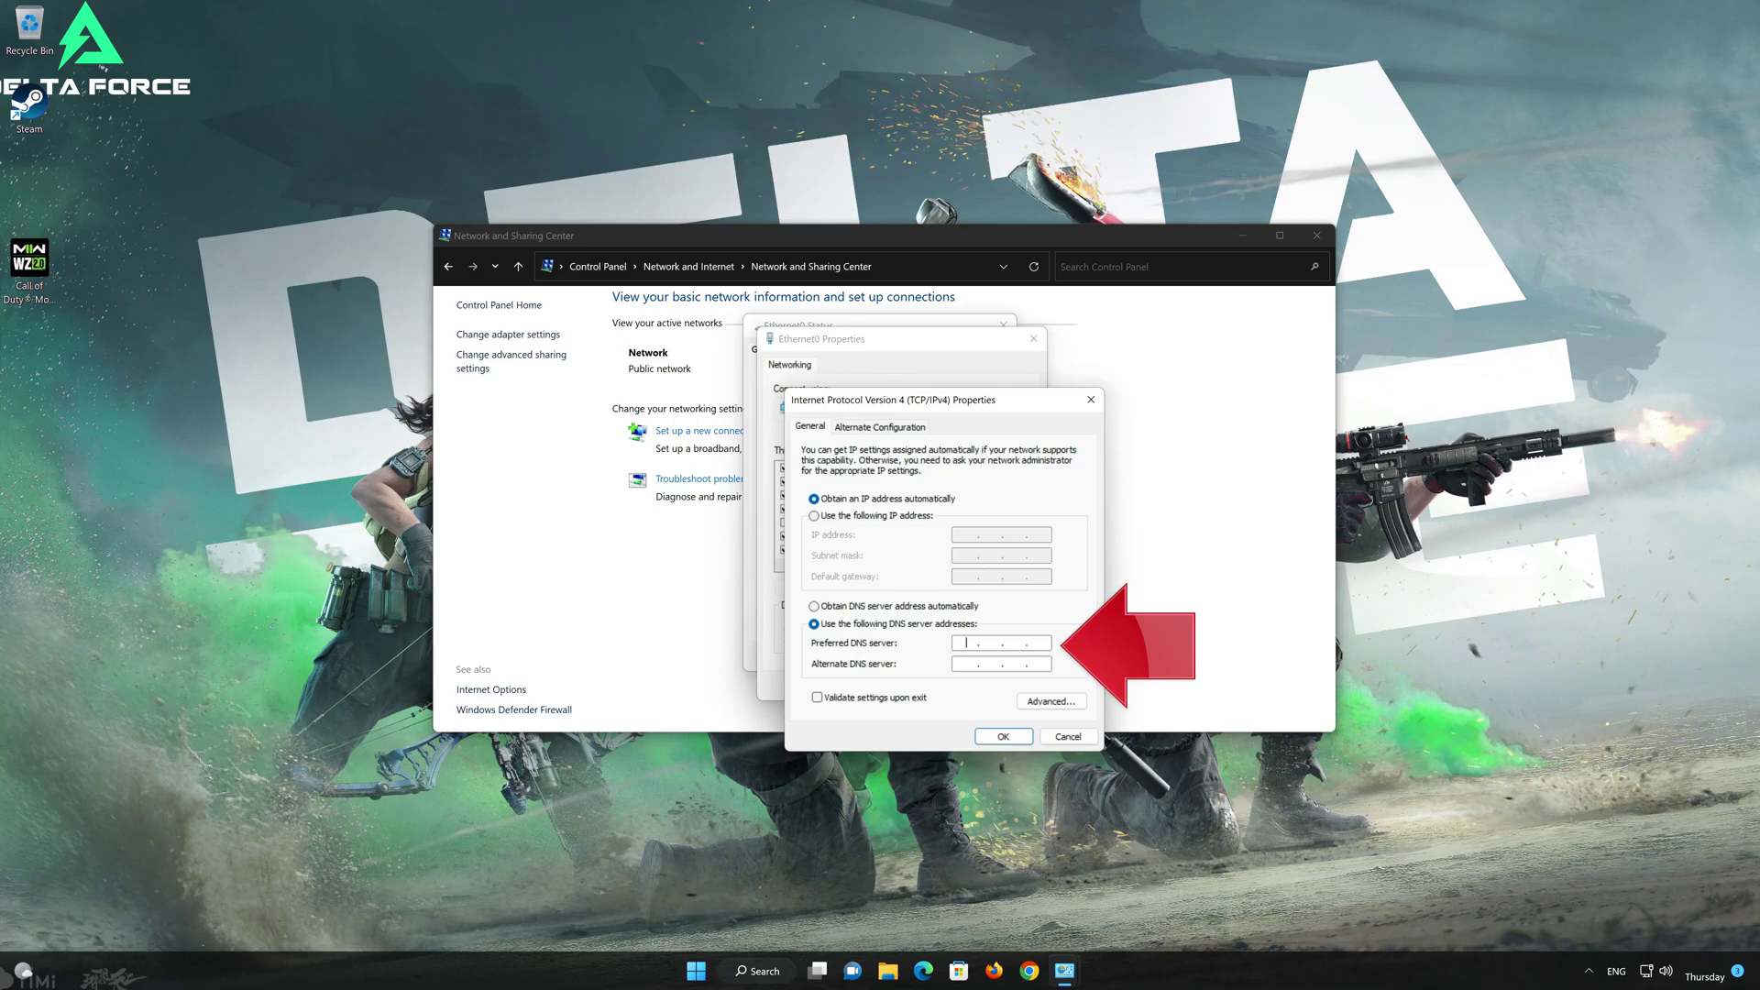
text(8)
text(8)
text(8.8)
click(966, 663)
text(8 .)
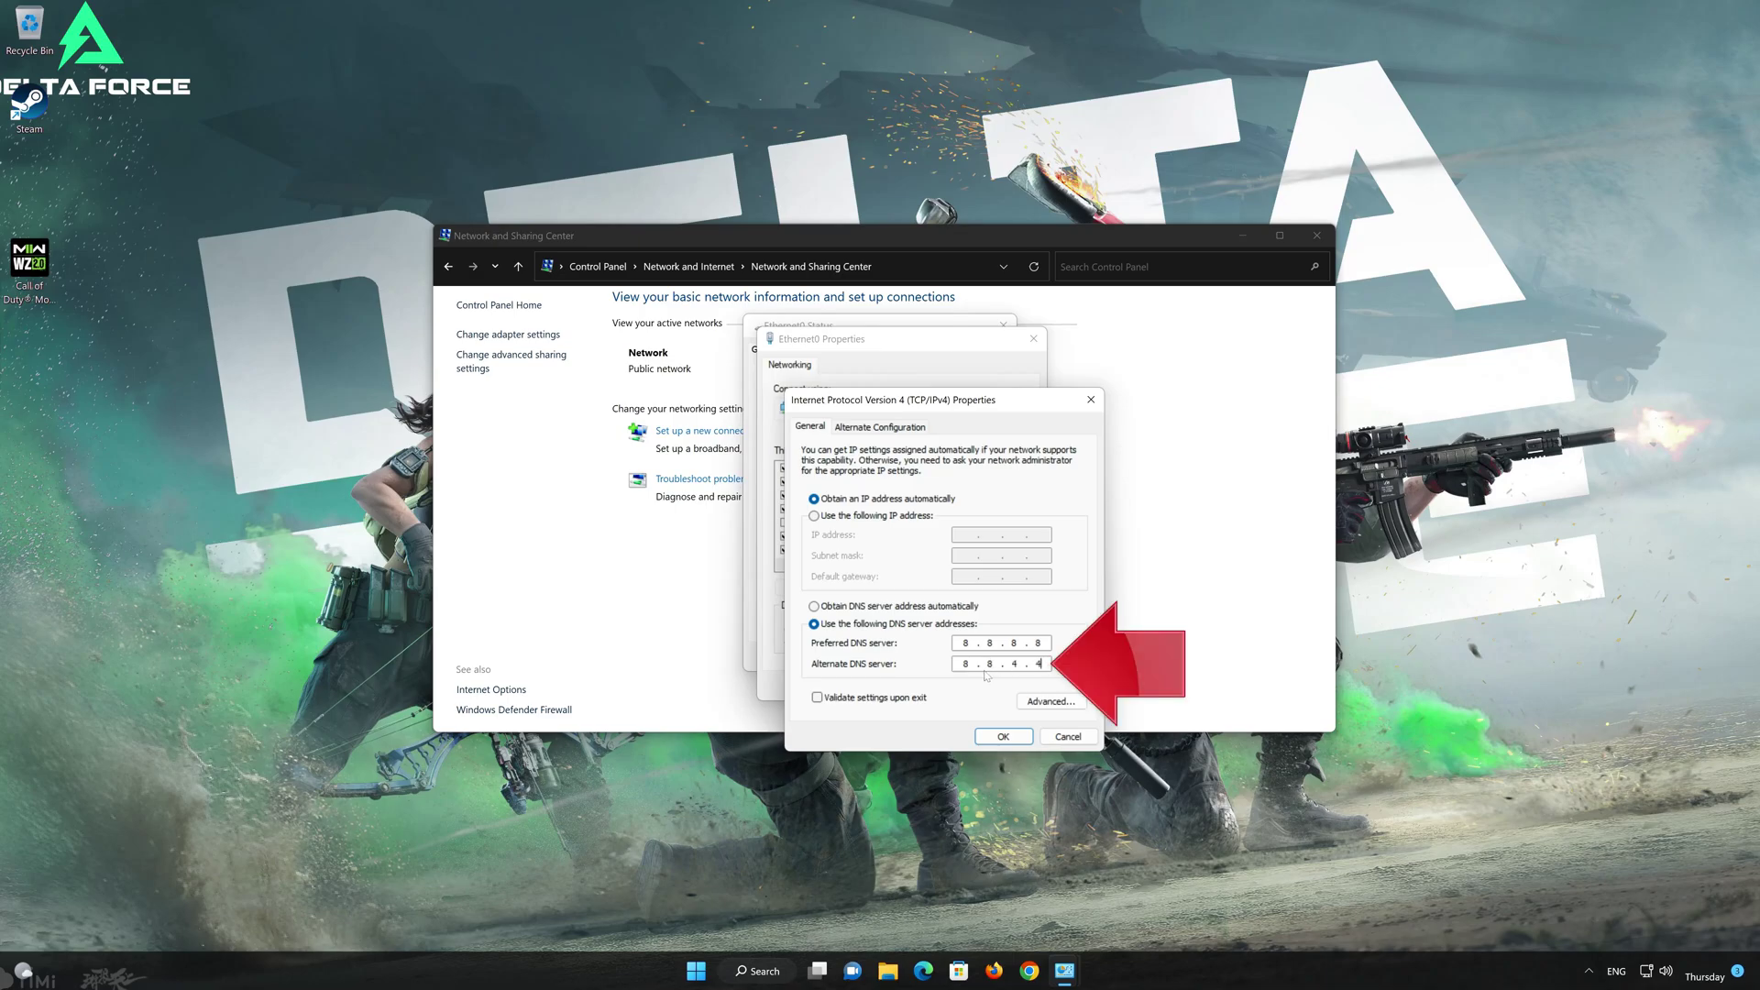
click(1003, 735)
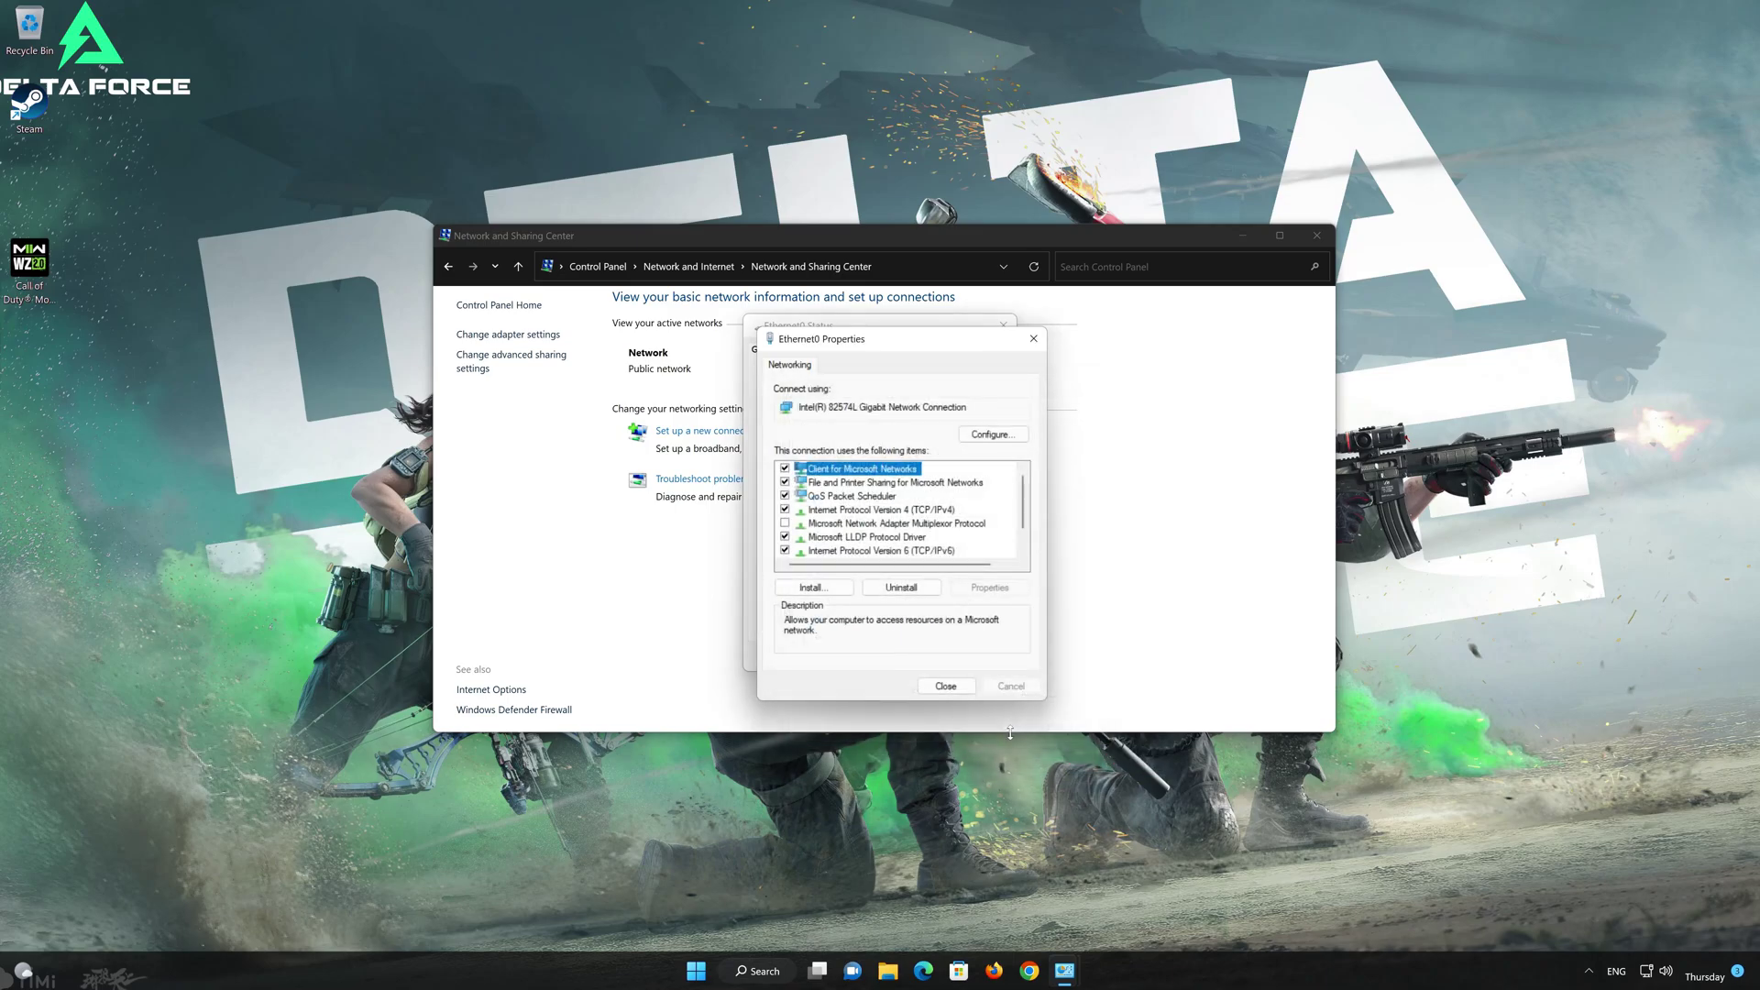
click(948, 686)
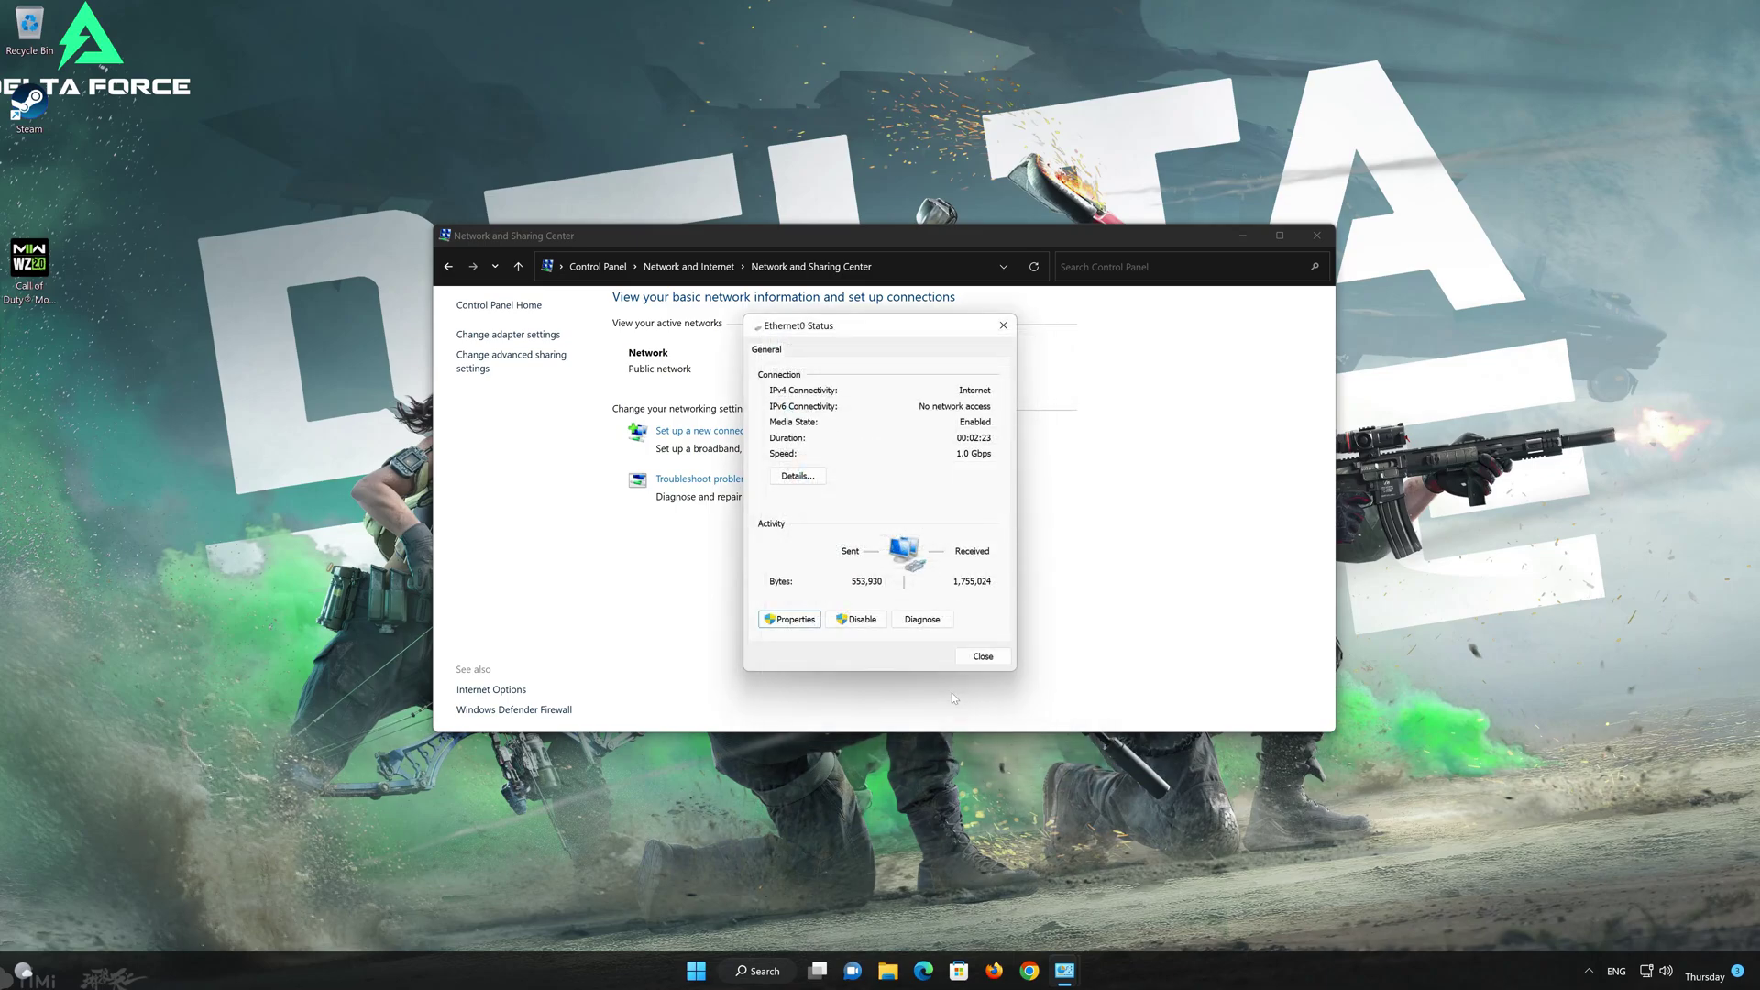
click(983, 656)
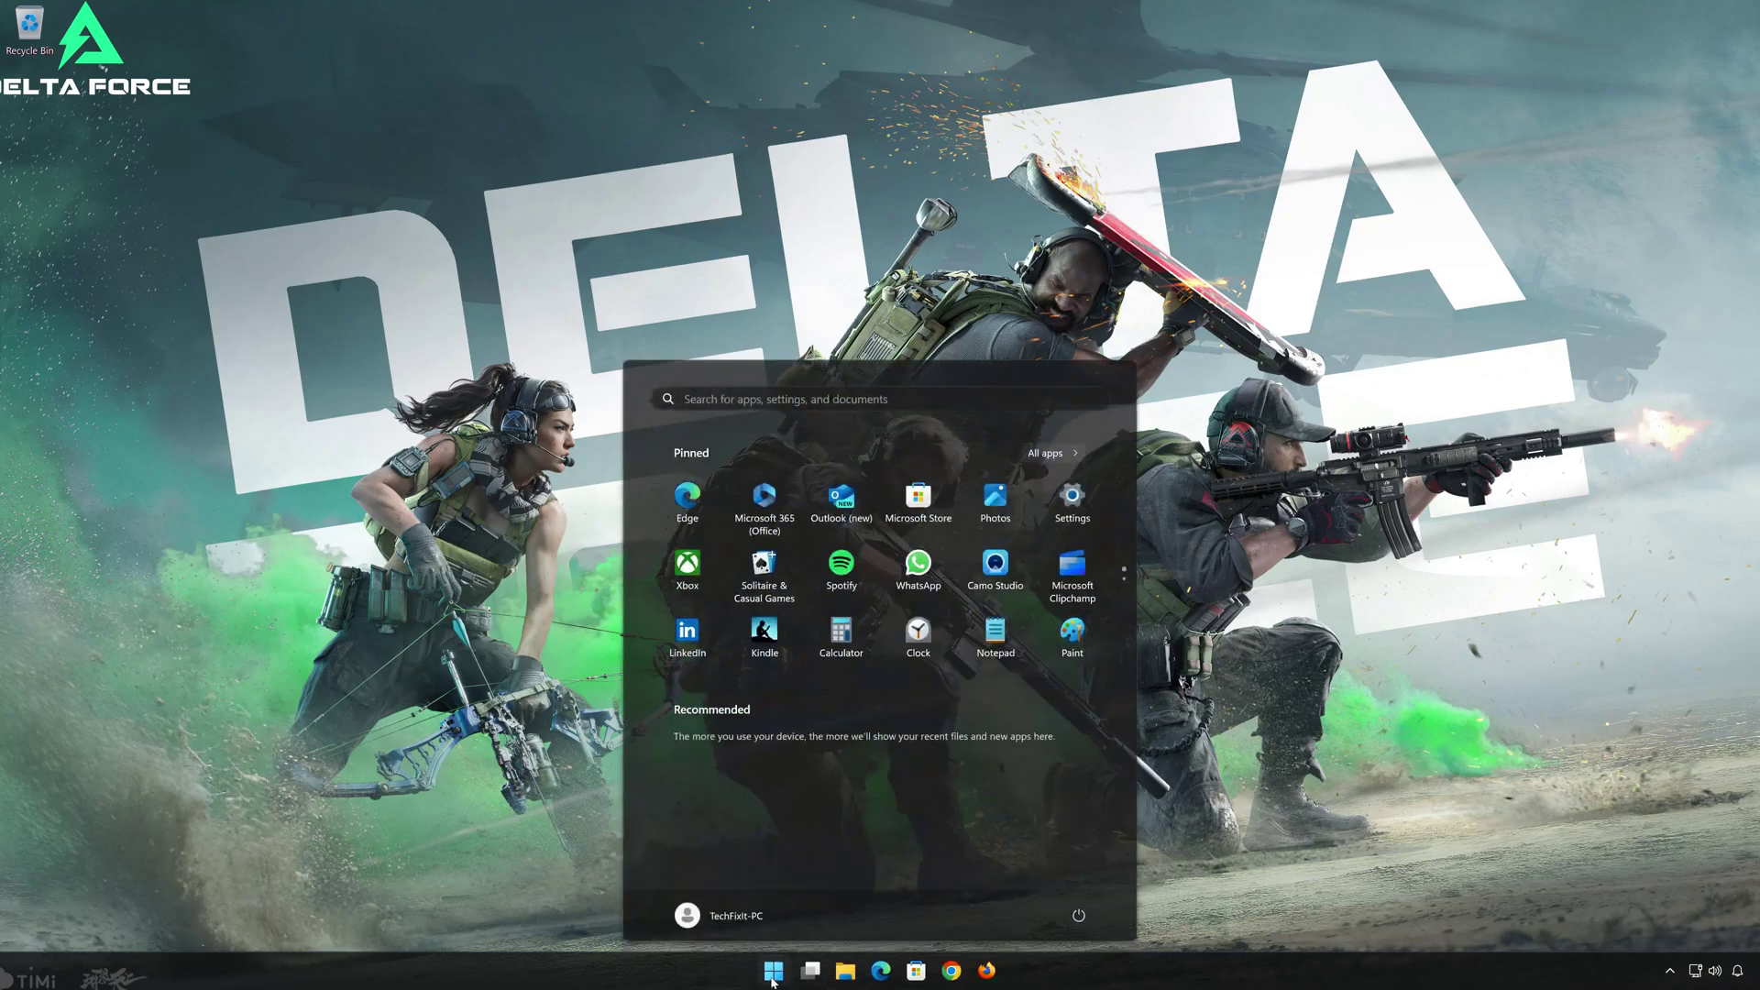
- Search Start for 'device manager' and launch Device Manager
text(device manager)
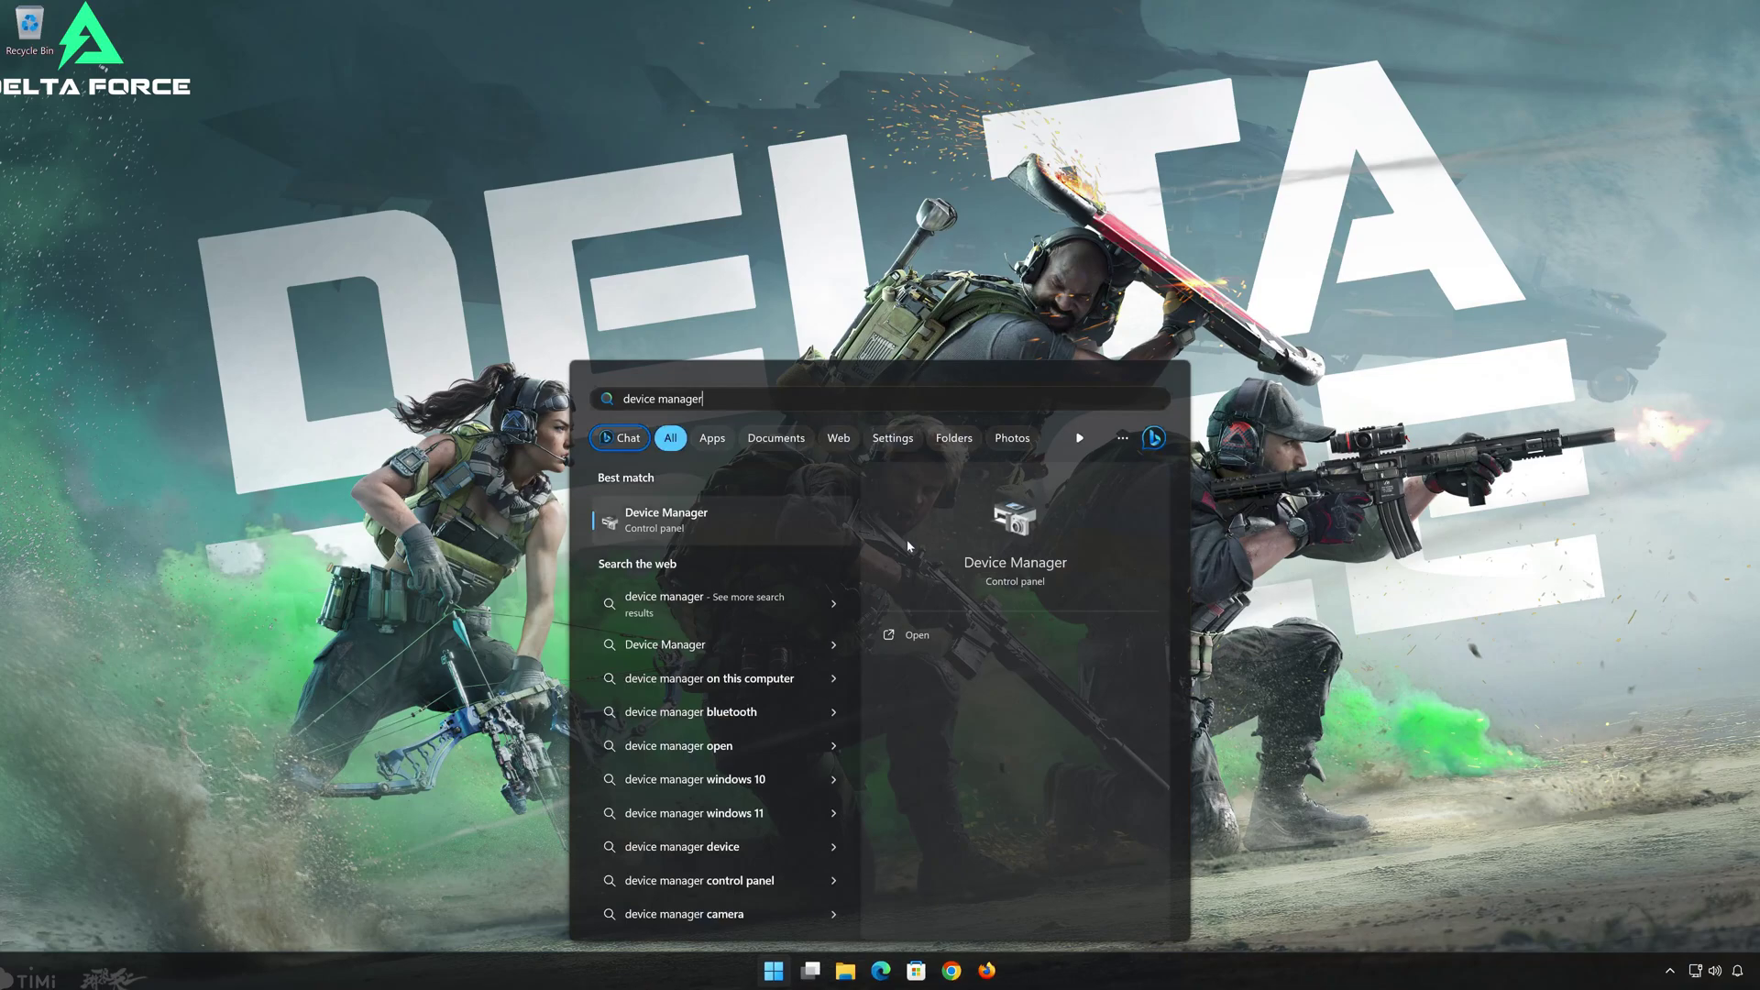
click(702, 522)
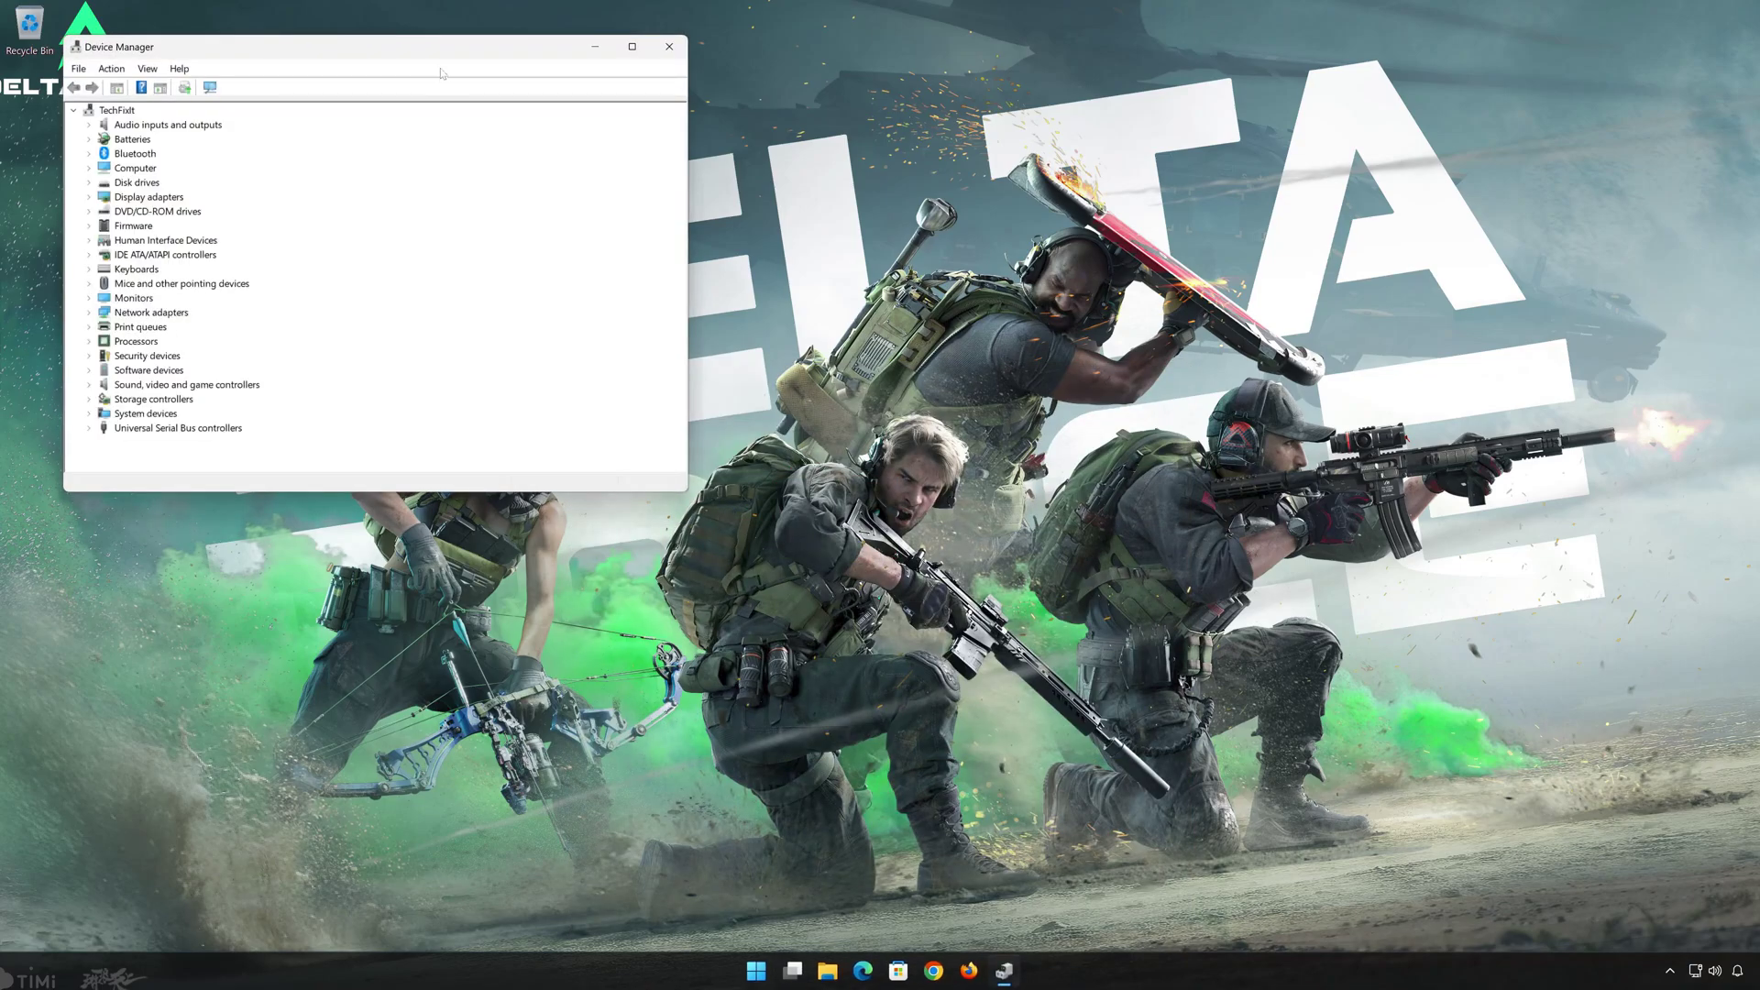
- Center the window, expand Network adapters, and open the Intel(R) 82574L adapter's properties
drag(441, 42, 977, 252)
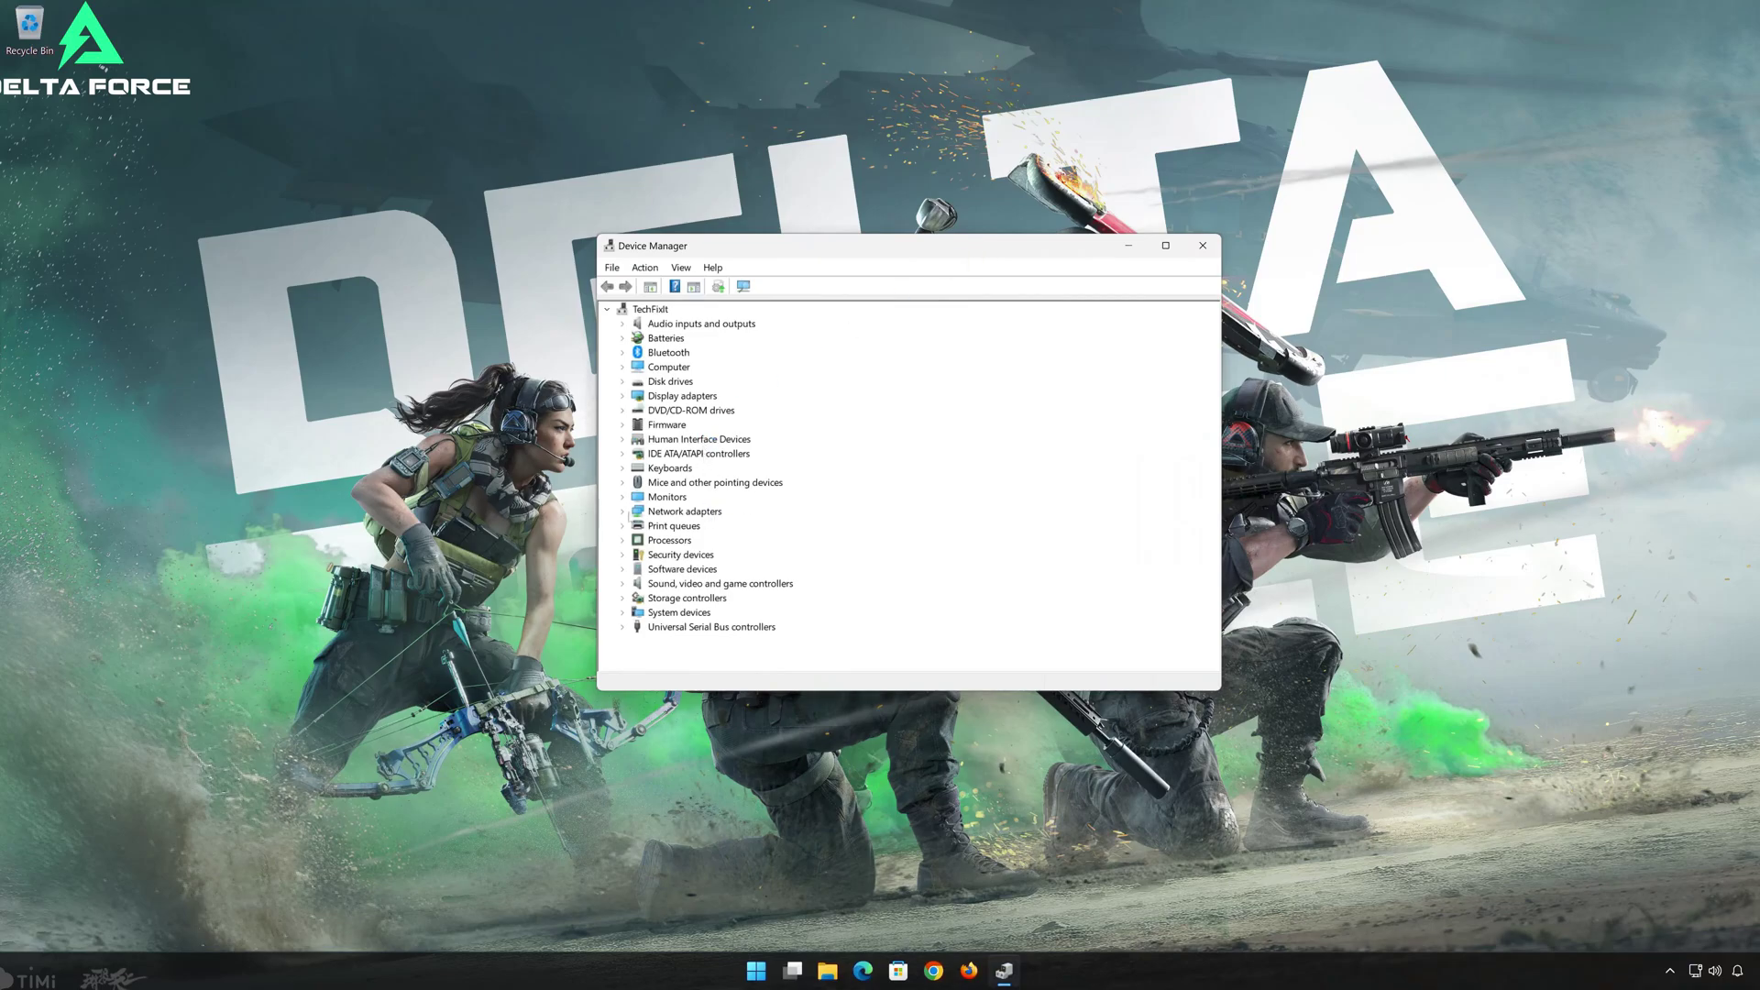
click(622, 512)
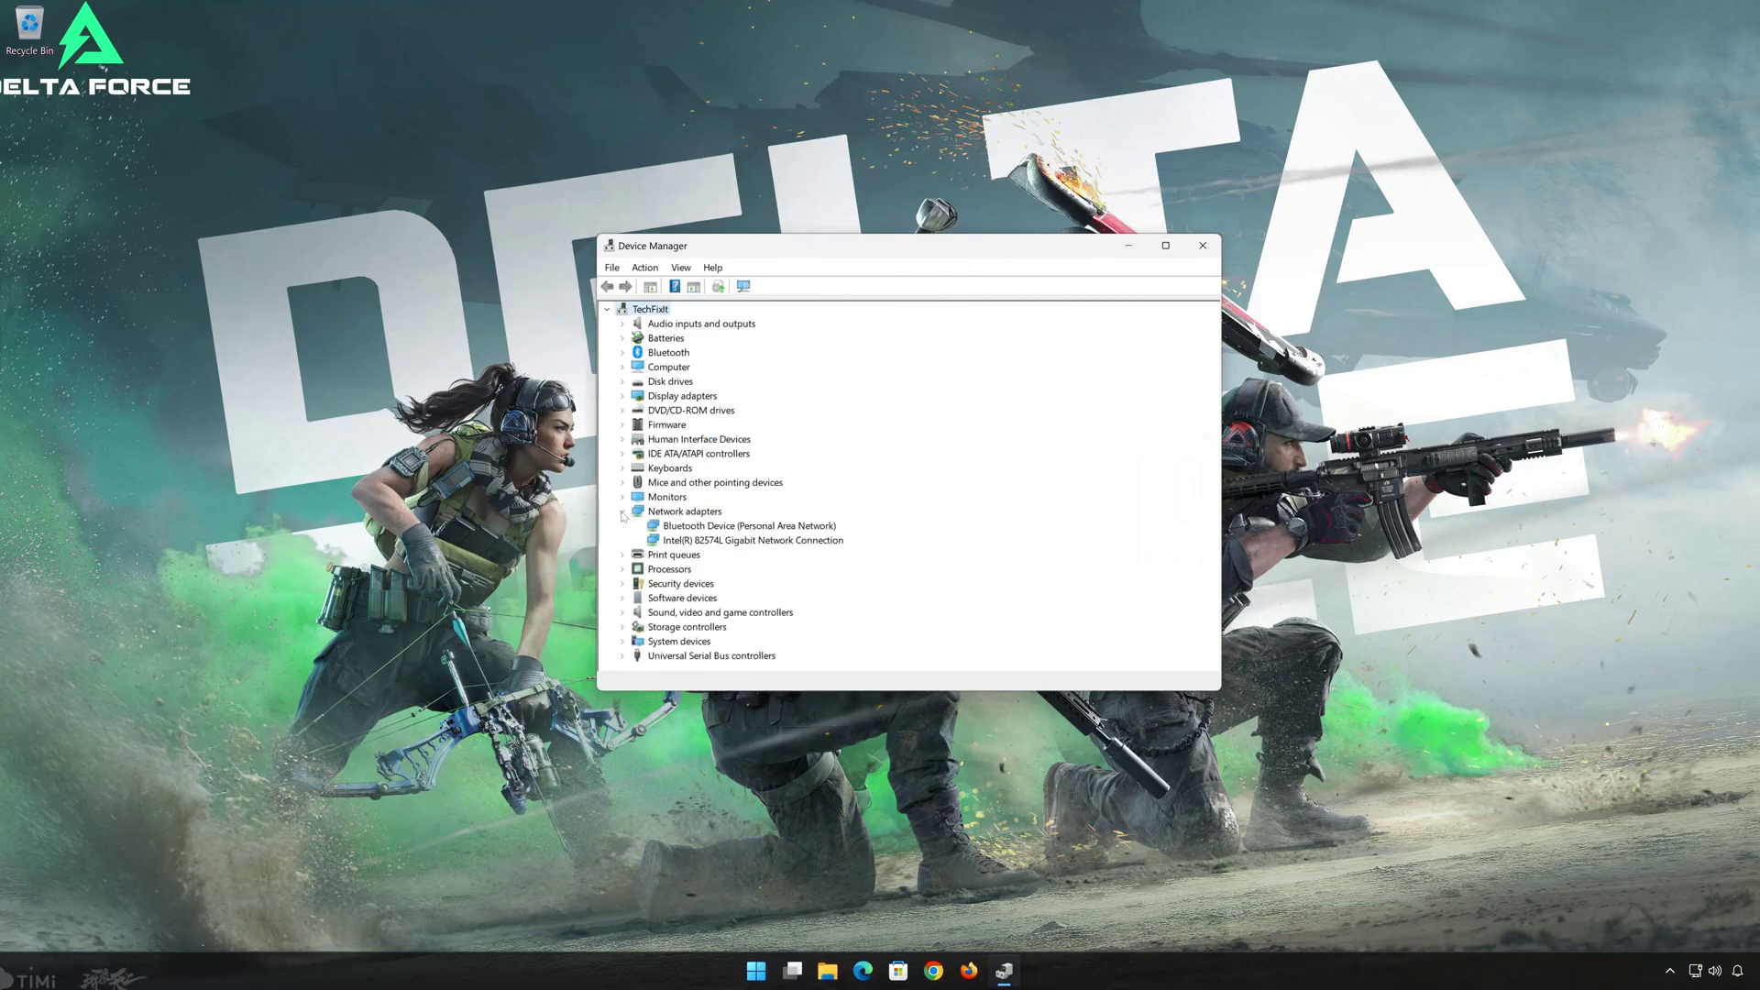
right_click(679, 541)
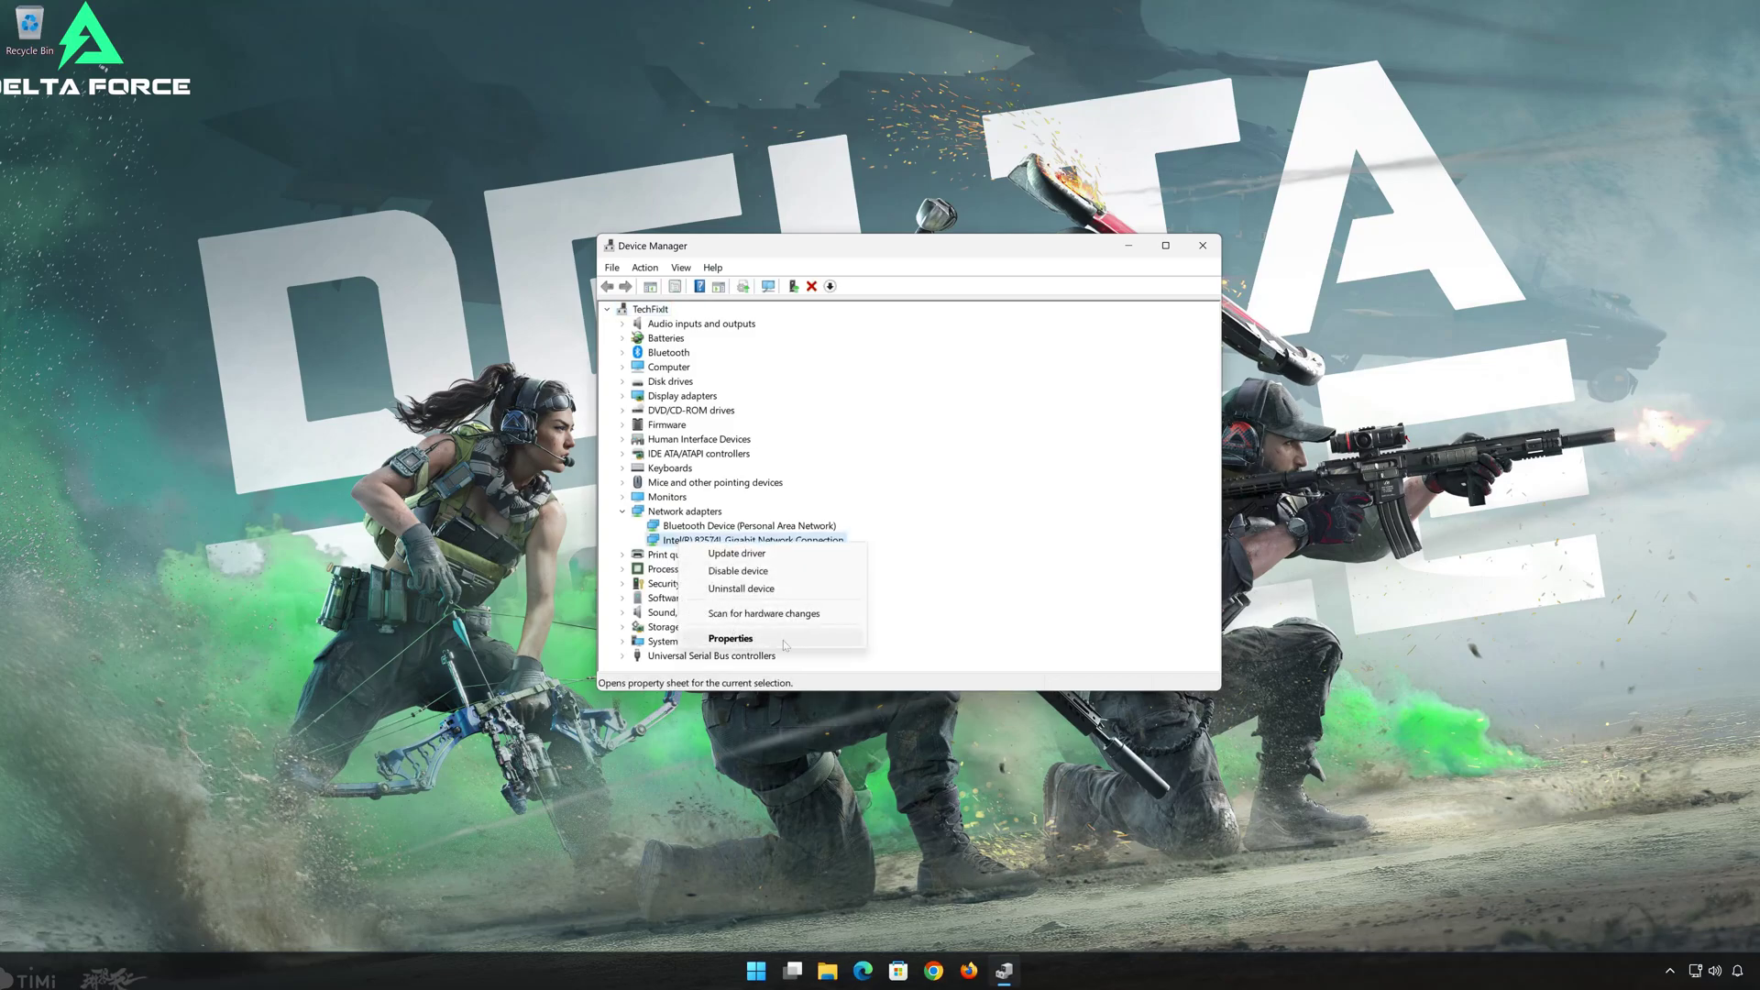
click(783, 640)
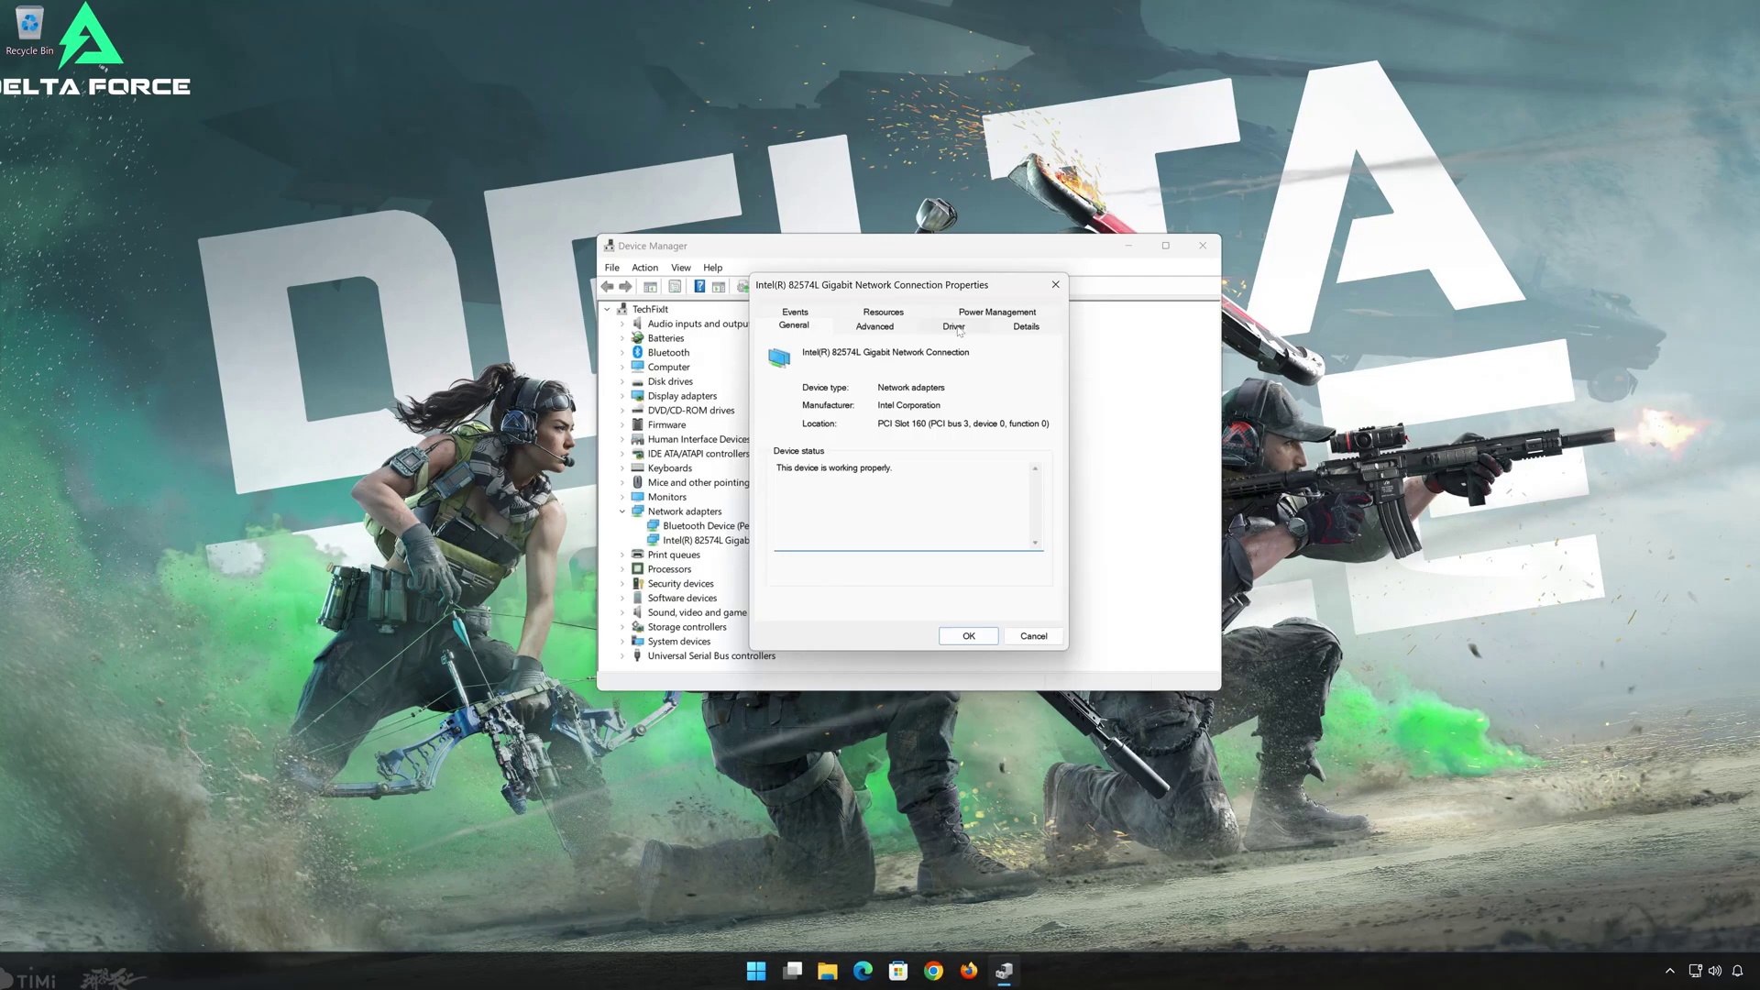
- Start Update Driver from the Intel 82574L adapter's Driver tab
click(957, 327)
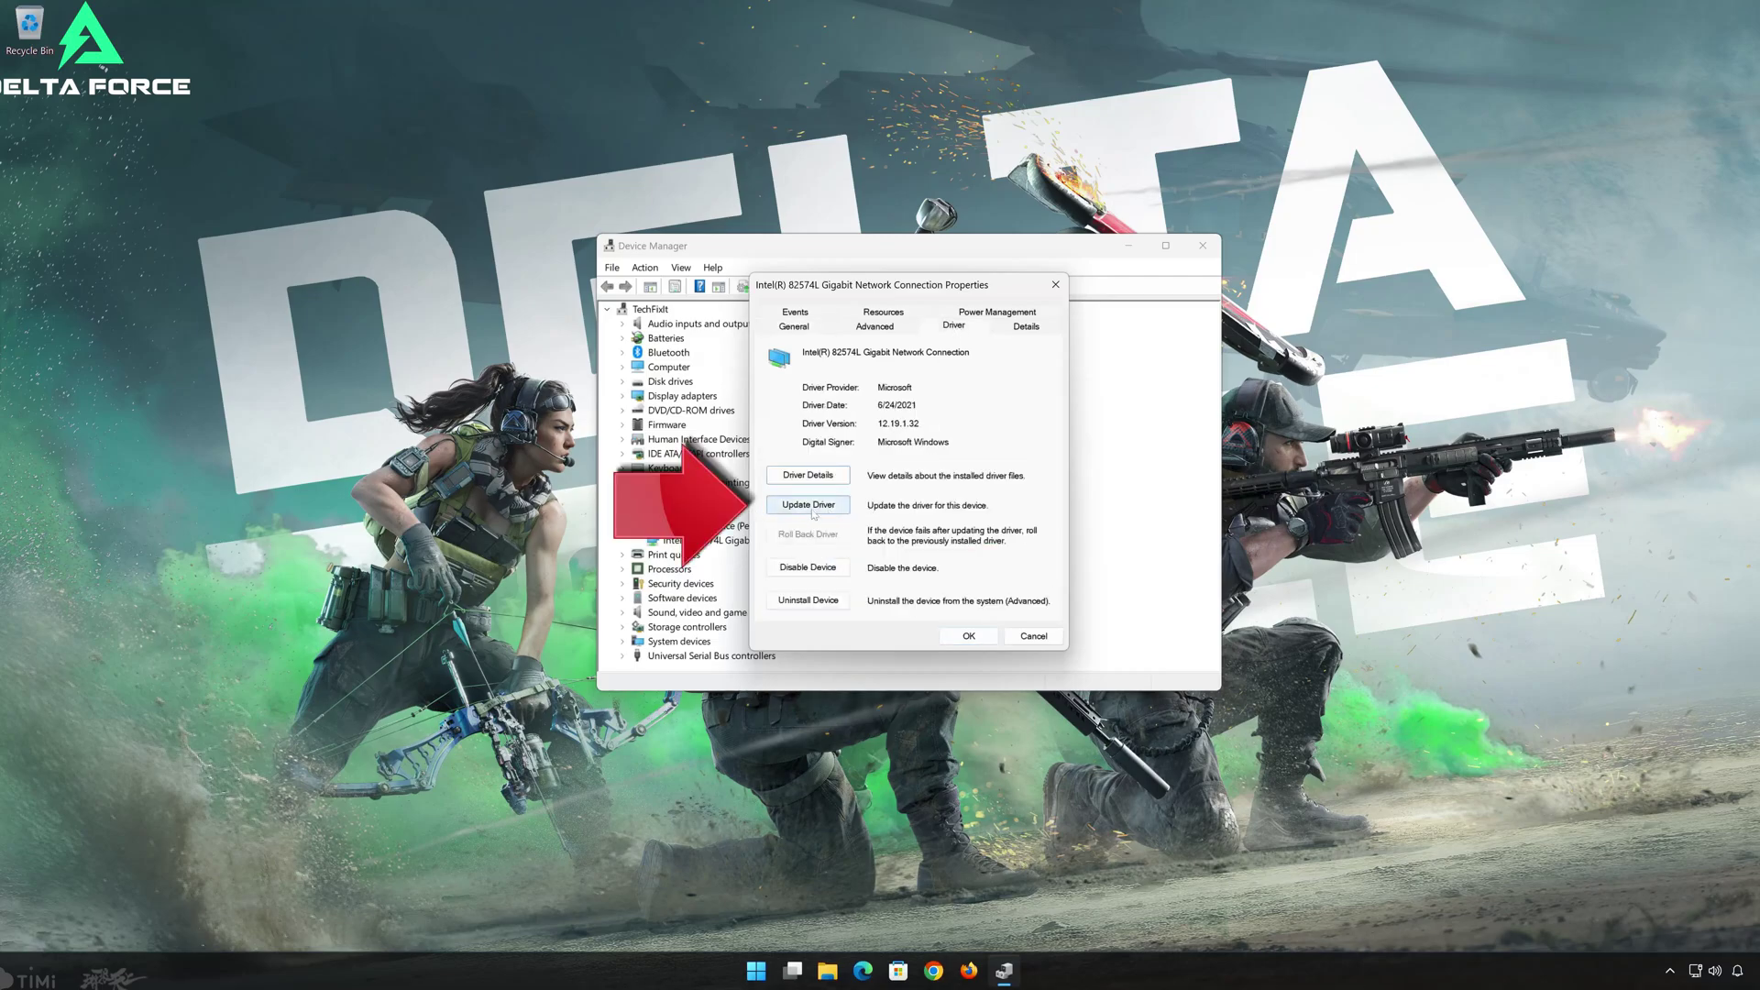
click(809, 505)
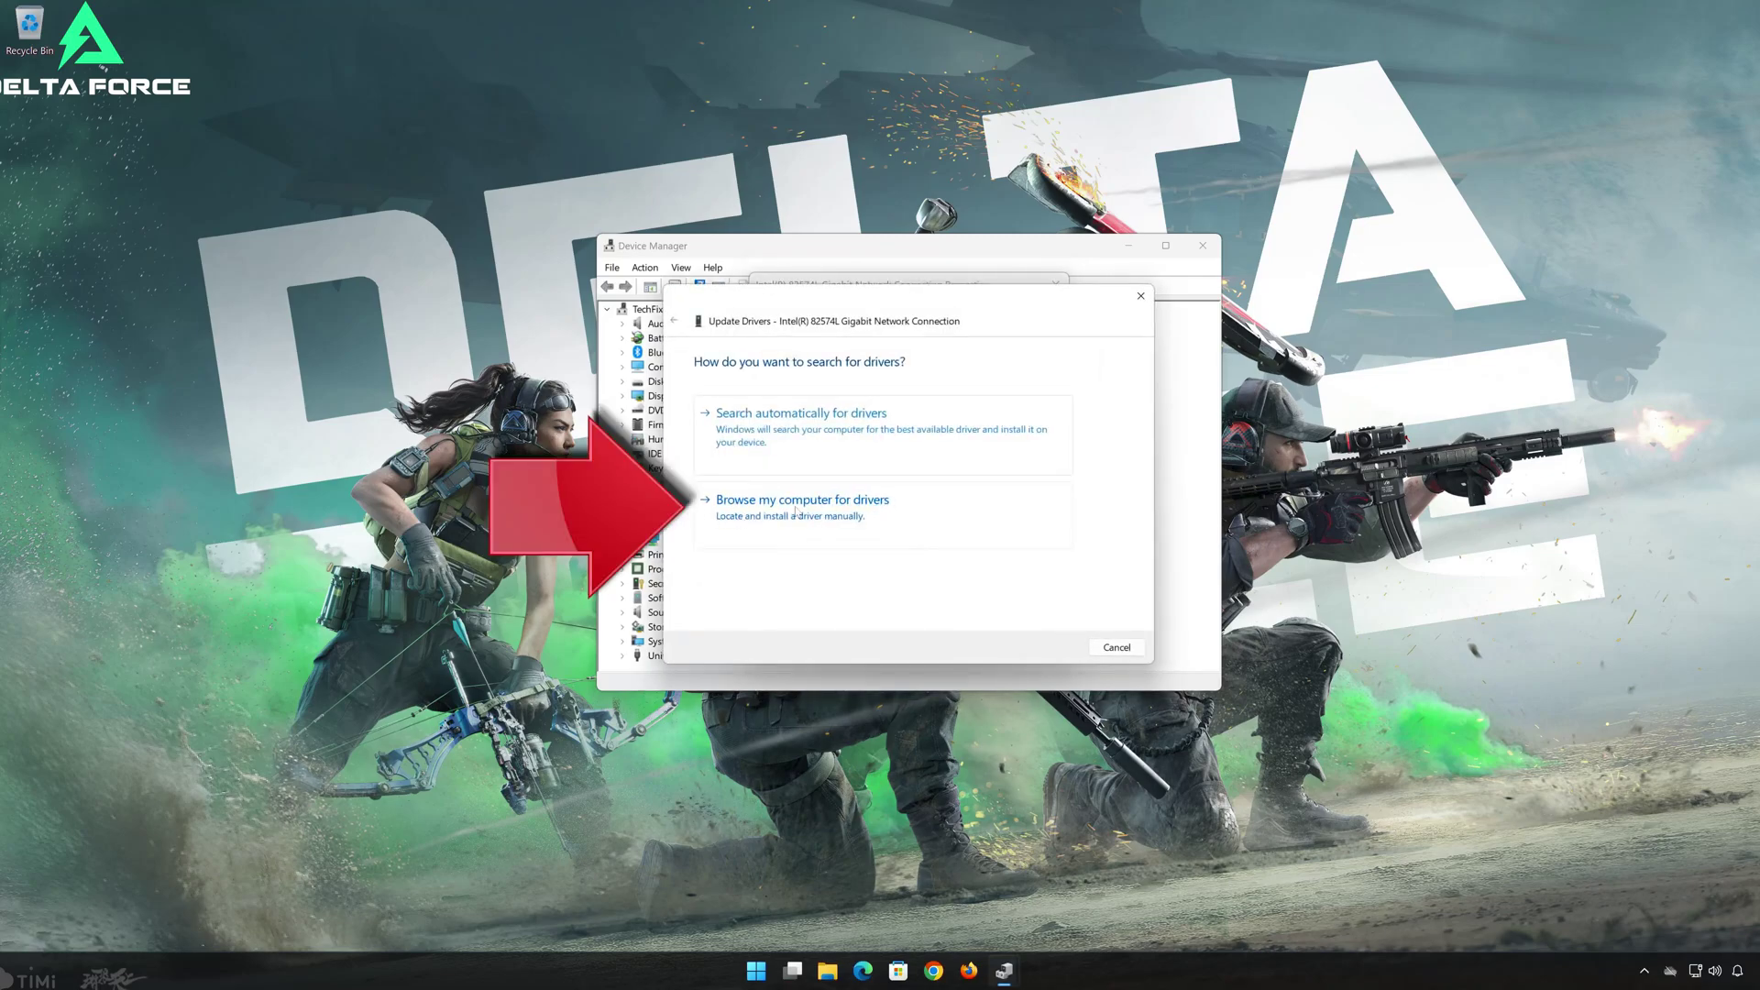
- Reinstall the Intel(R) 82574L driver from the compatible list, then close the wizard and properties
click(796, 511)
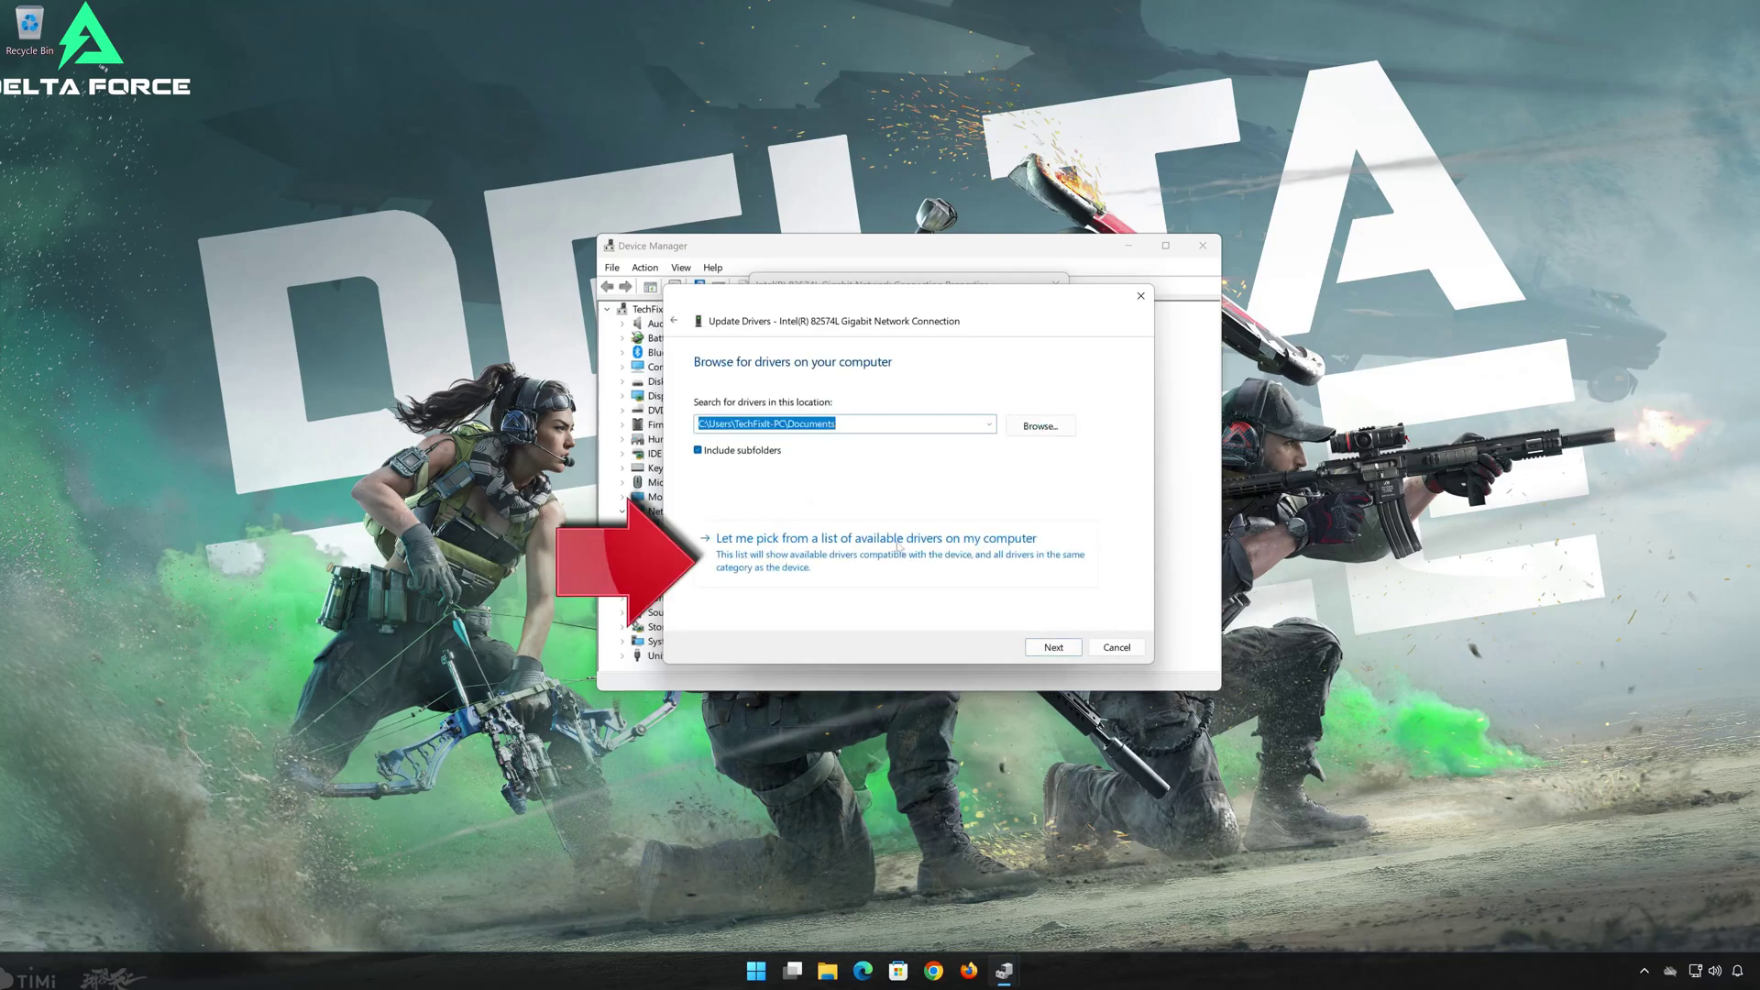
click(849, 556)
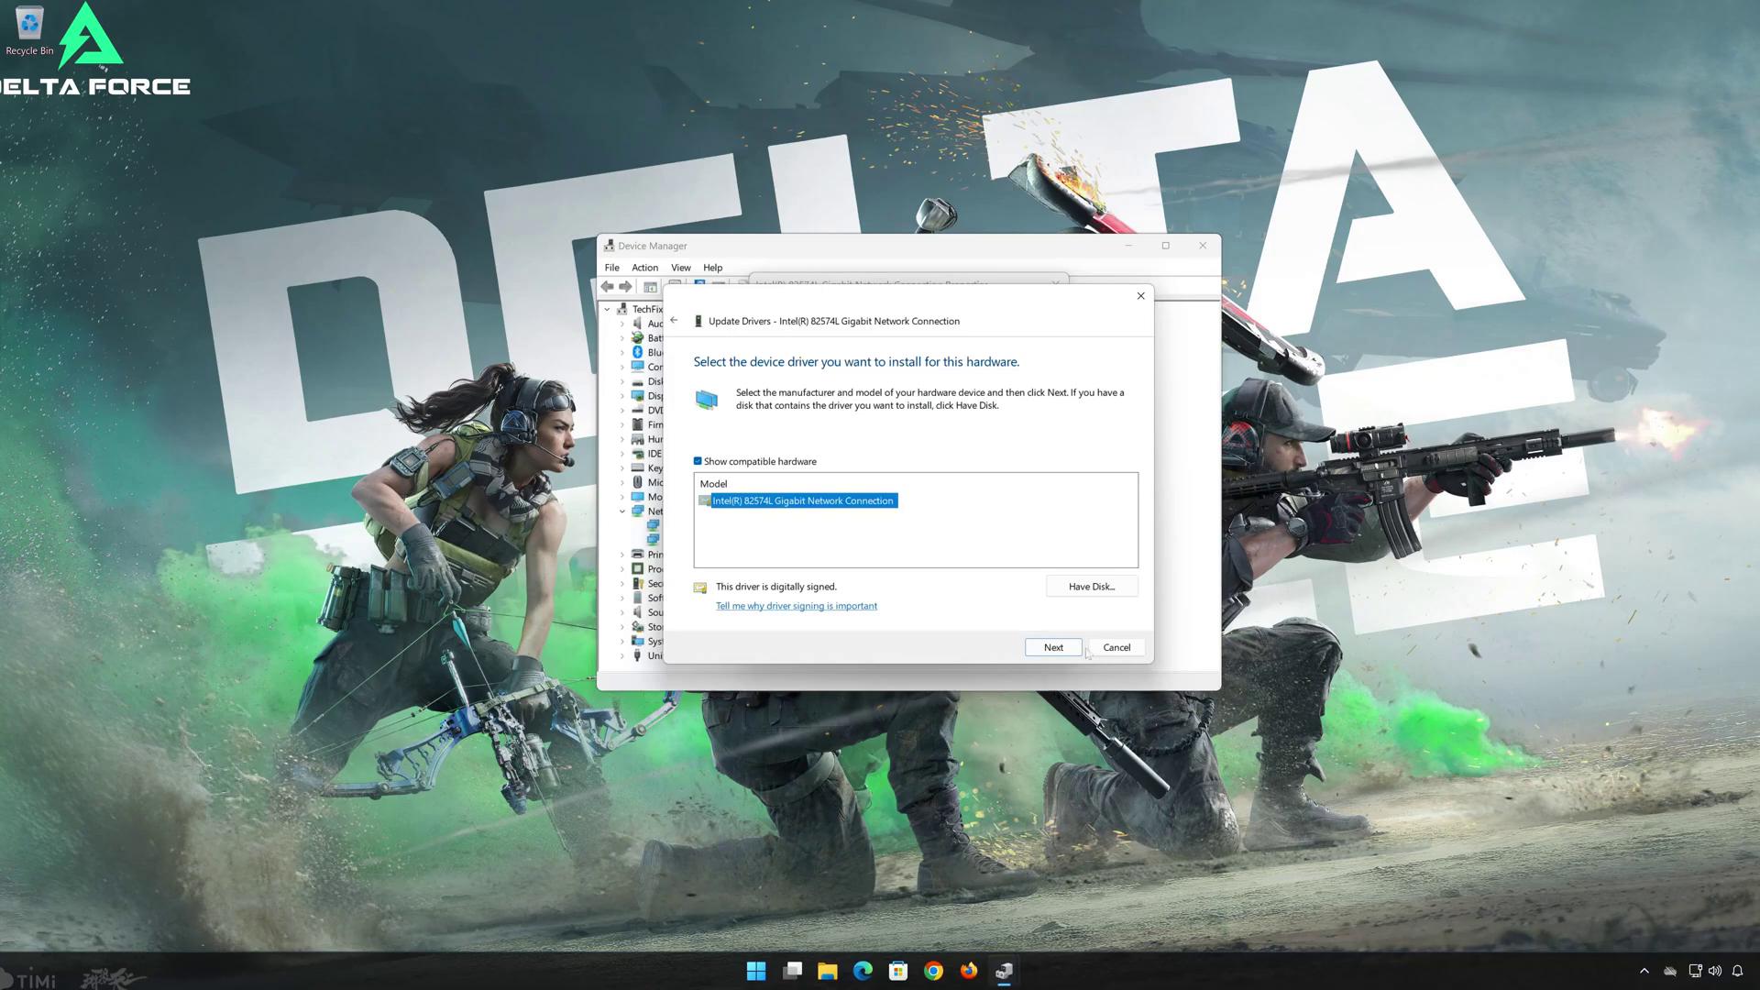
click(1054, 648)
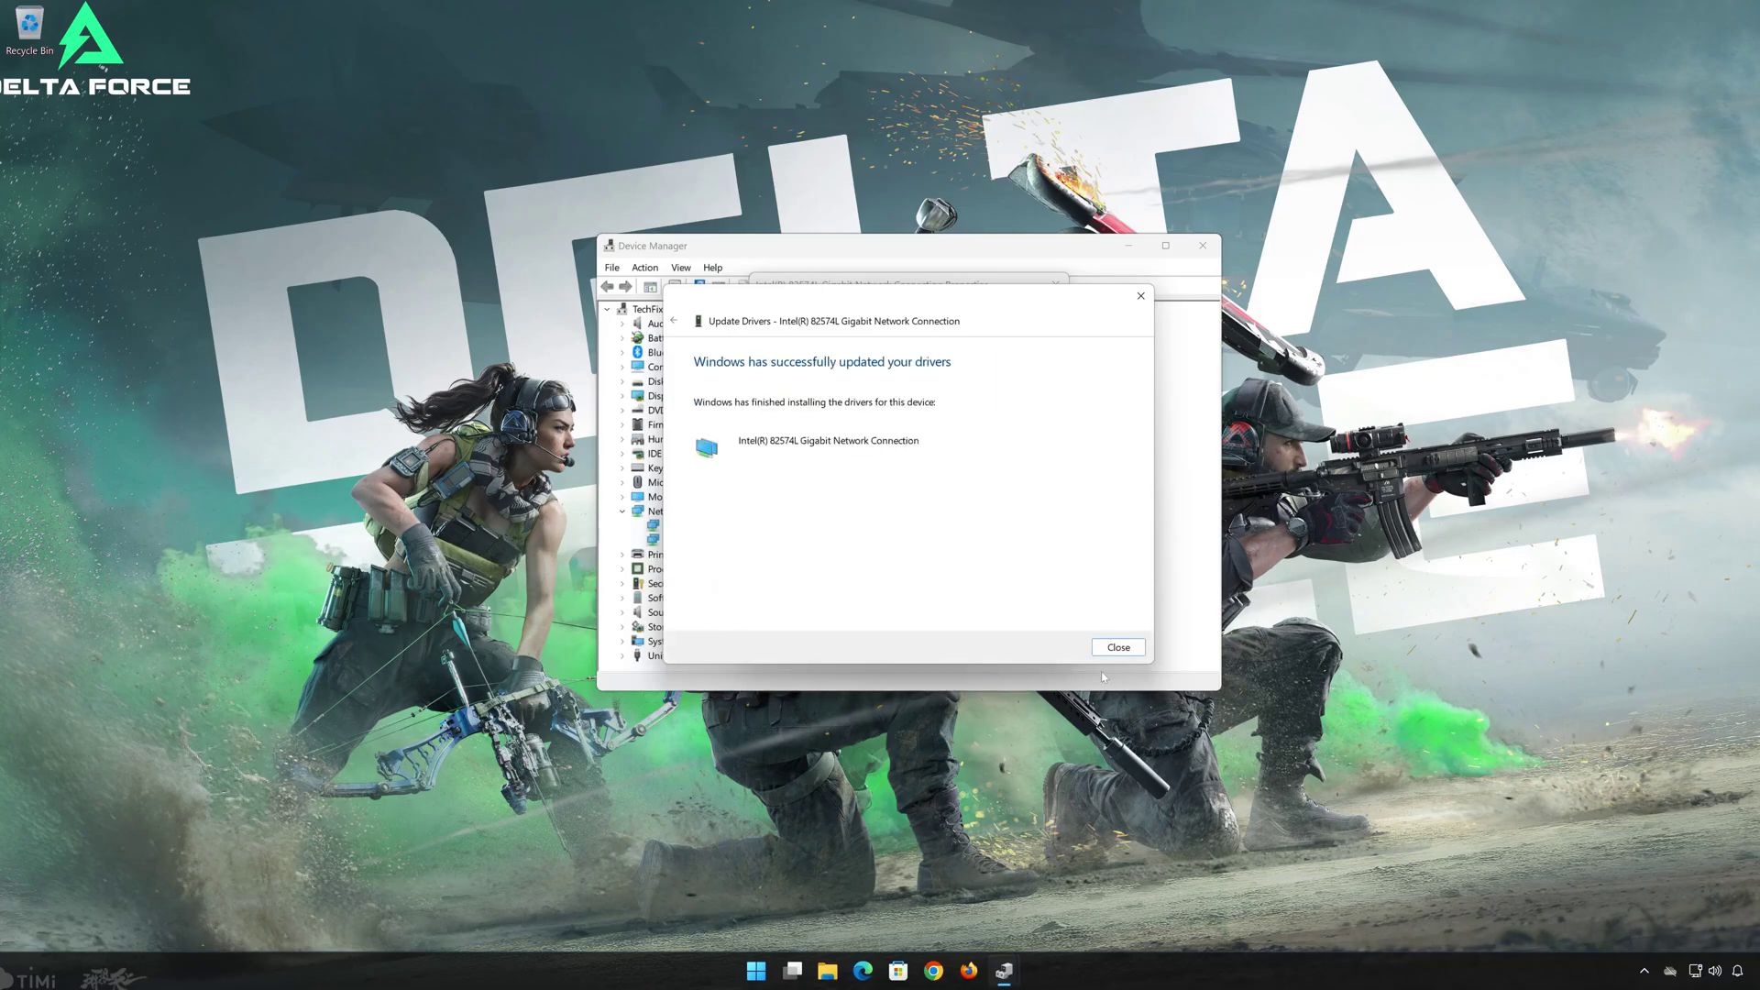
click(1115, 646)
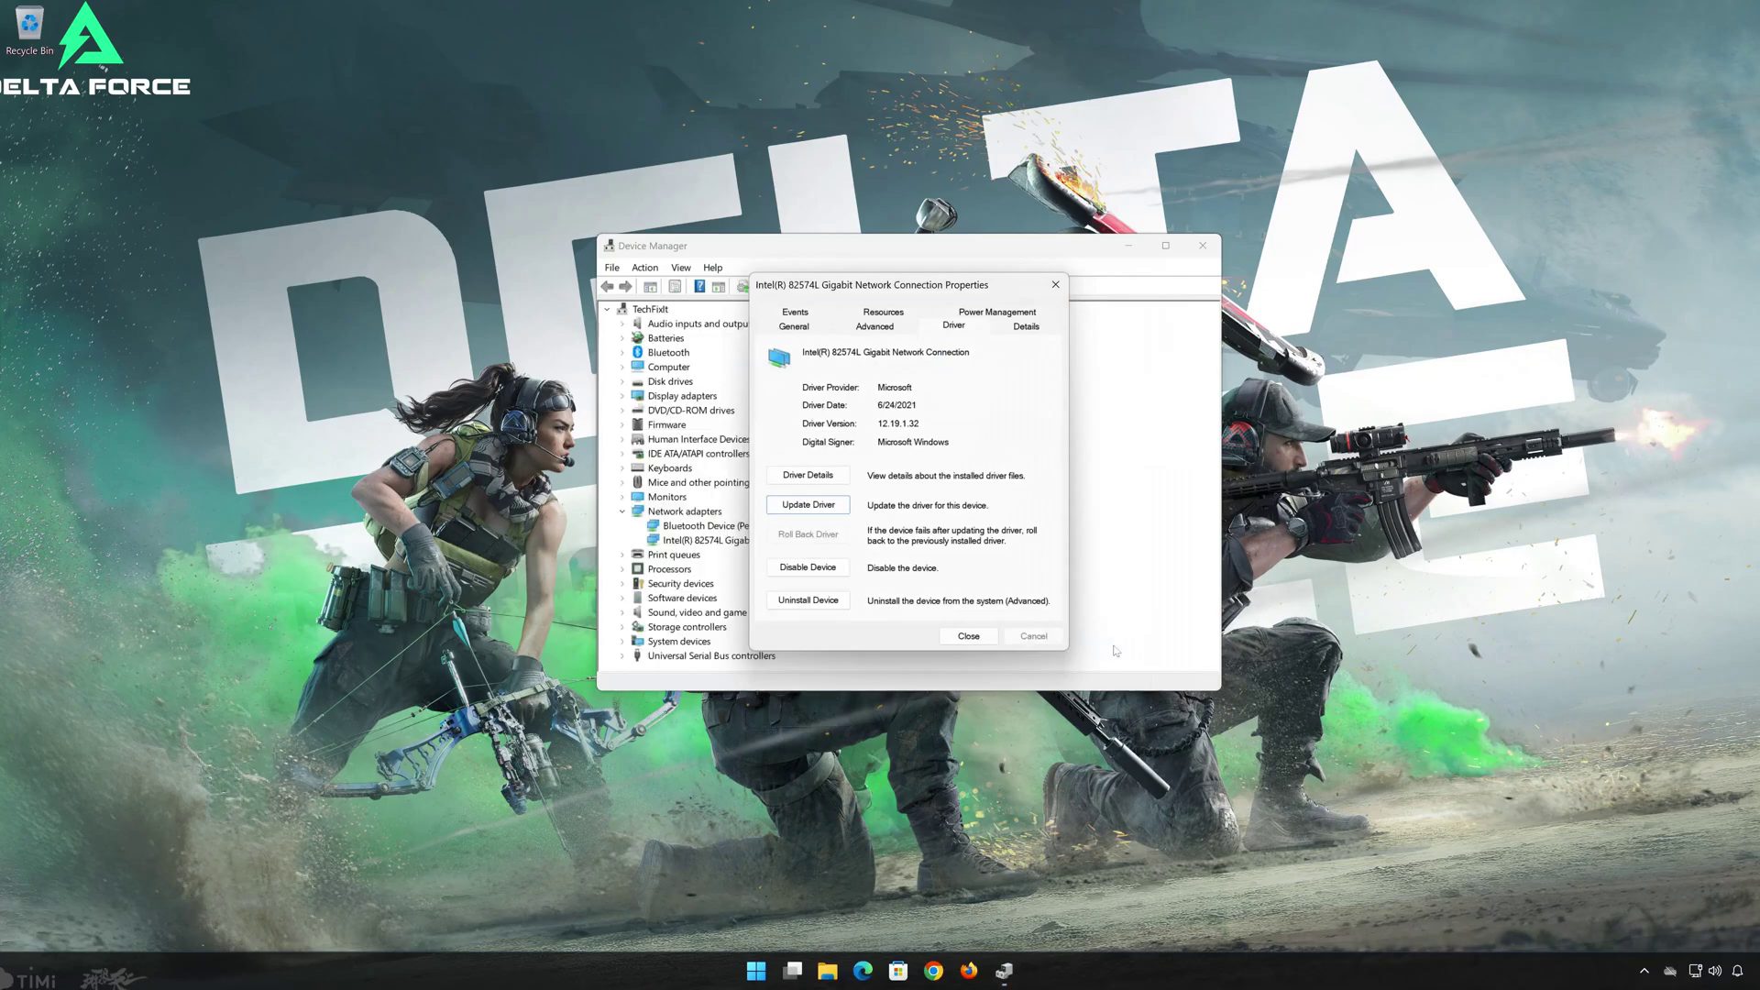
click(973, 636)
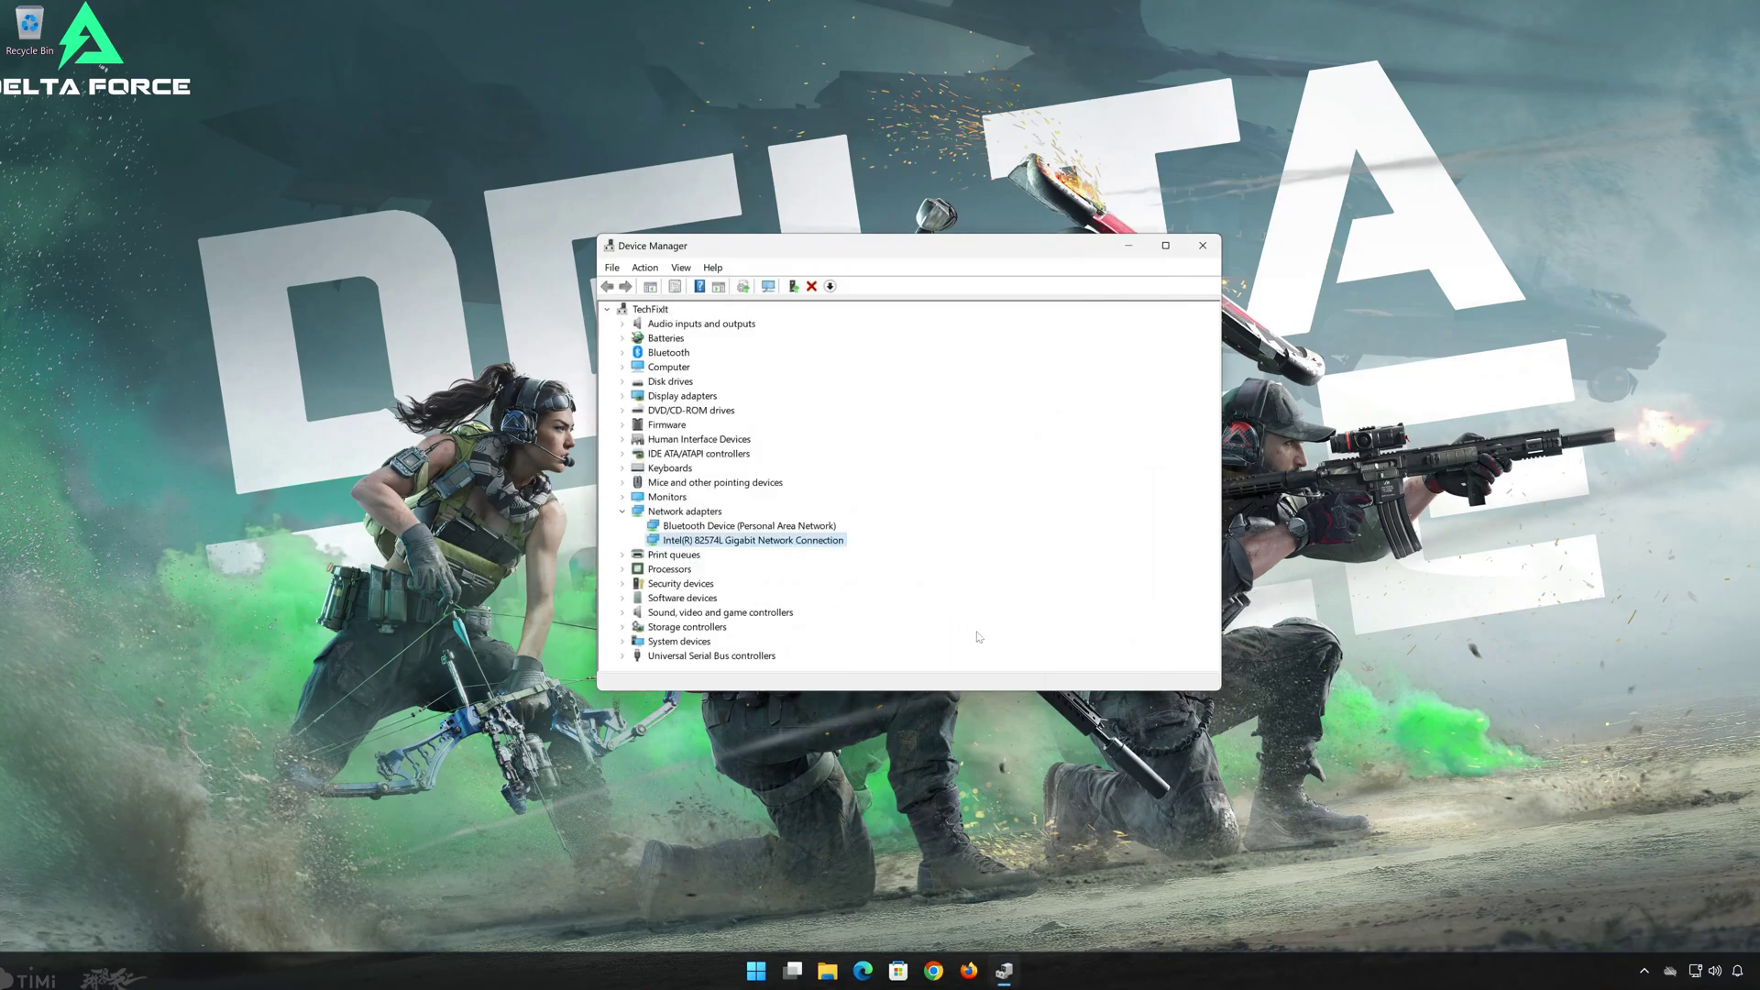
- Close Device Manager and open the Start menu to reach the power options
click(1199, 245)
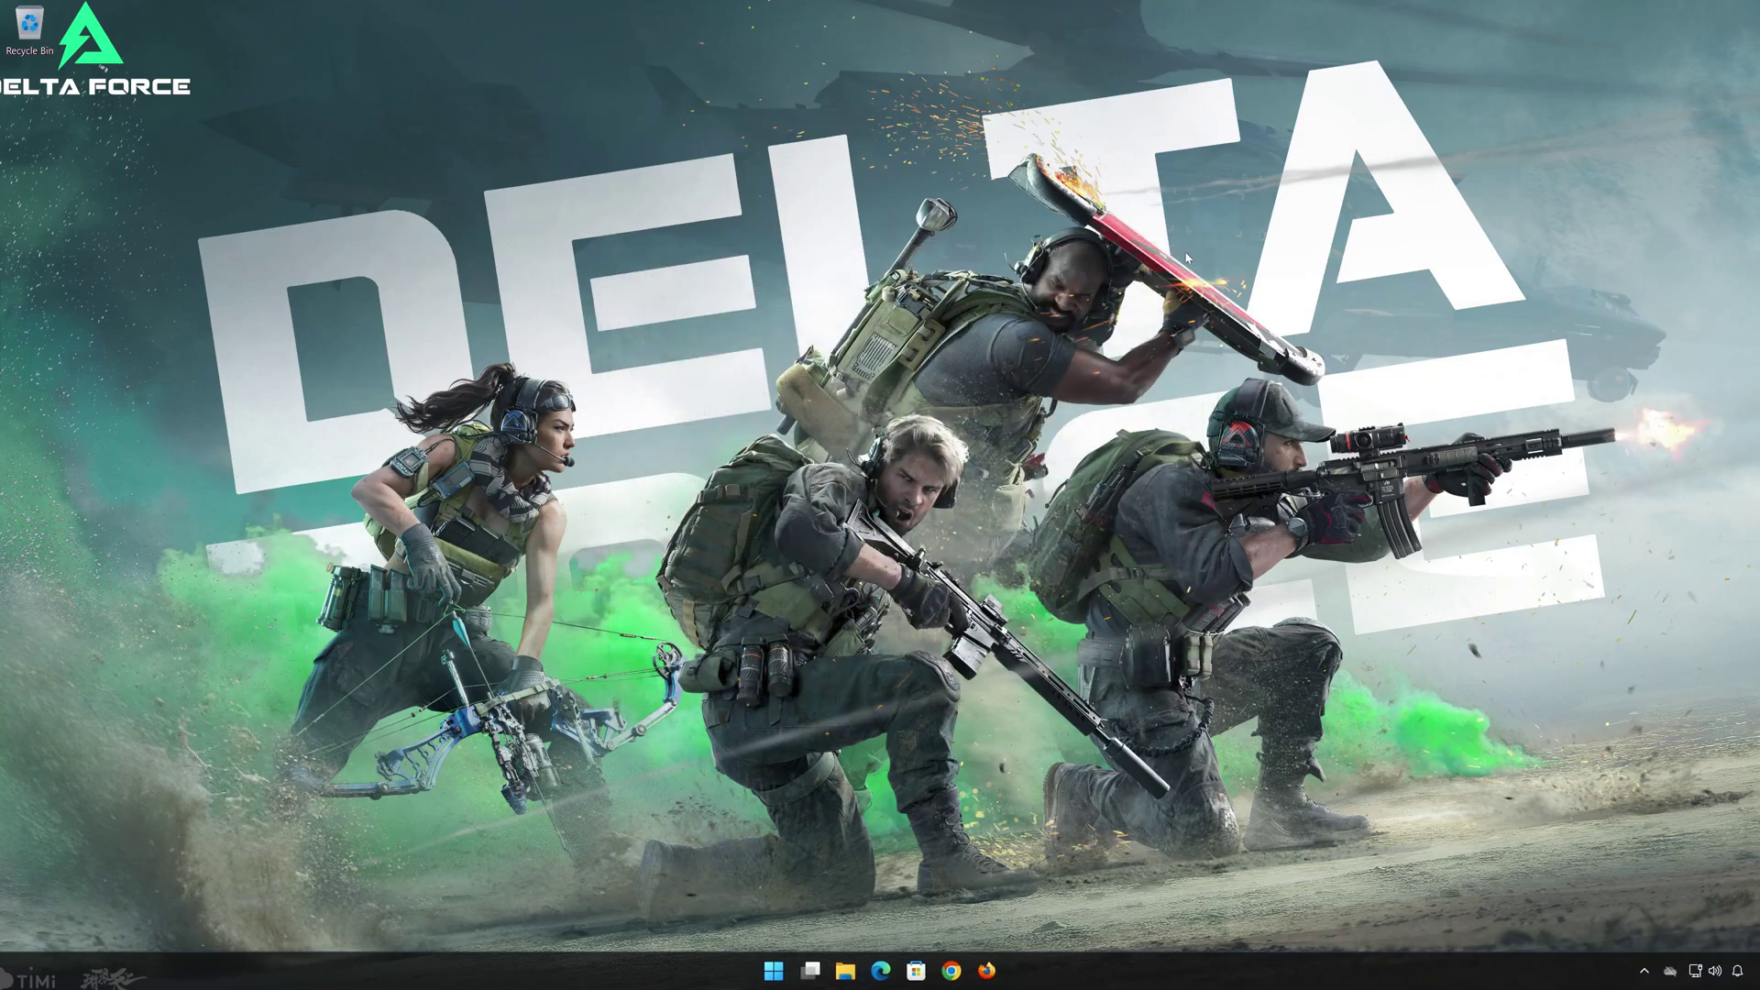
click(773, 970)
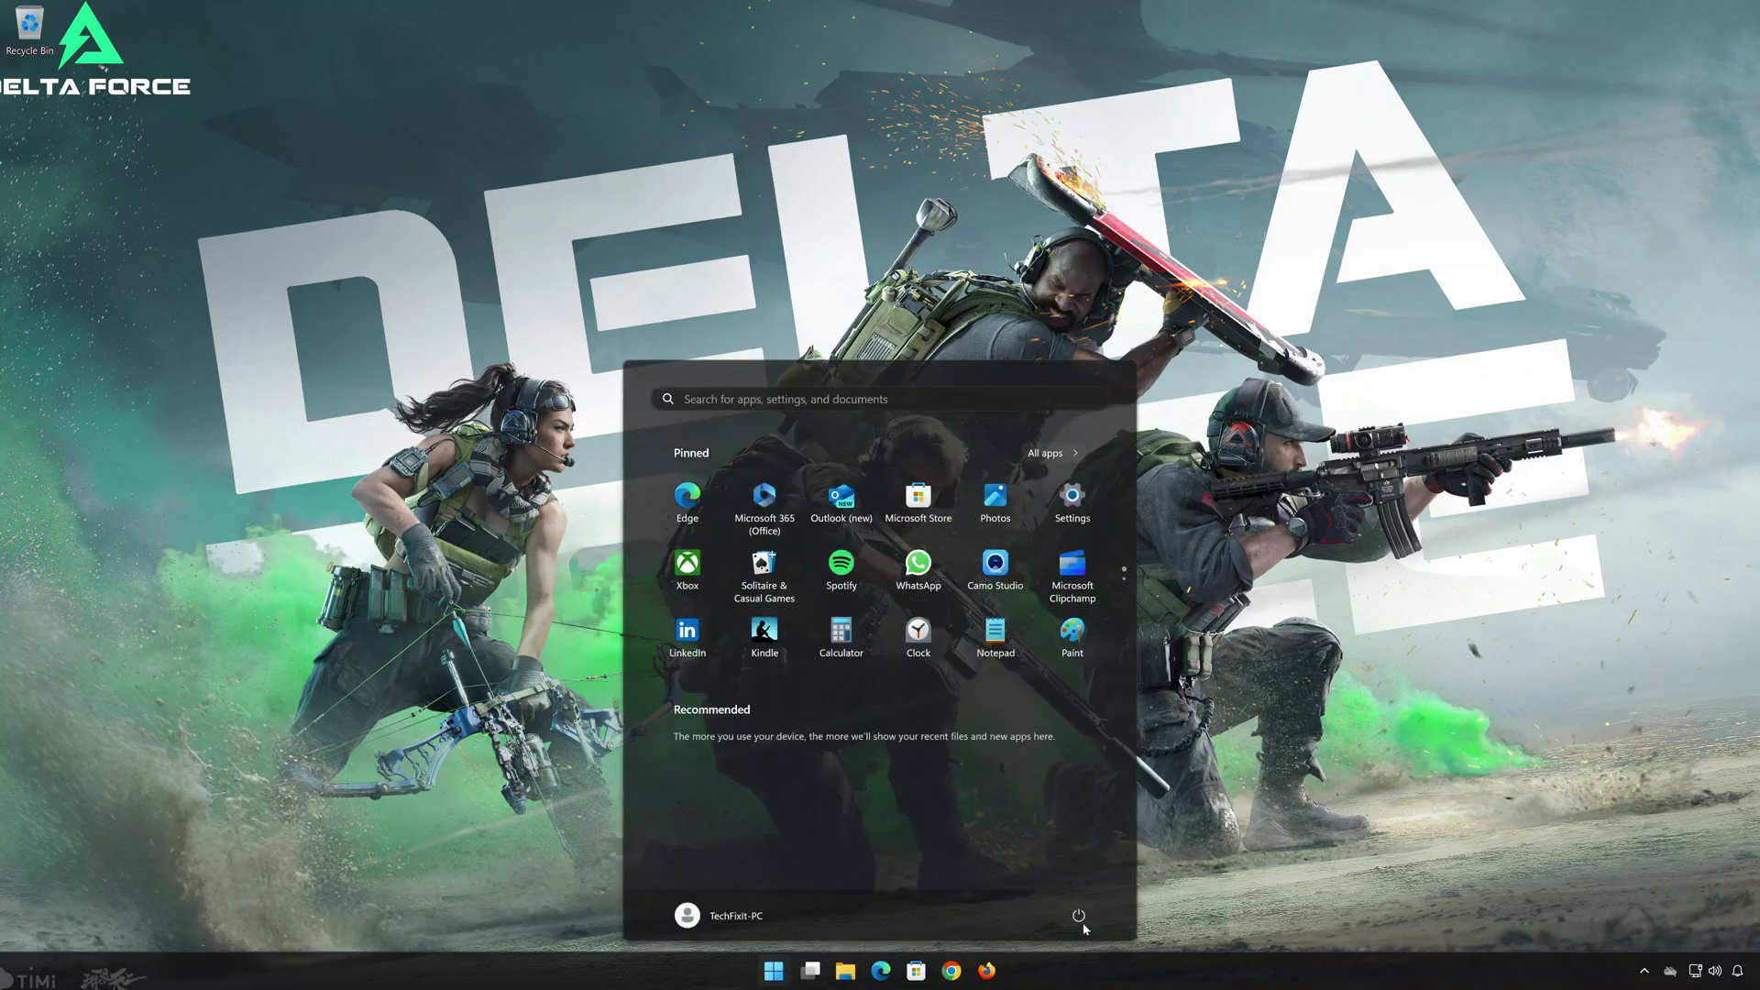